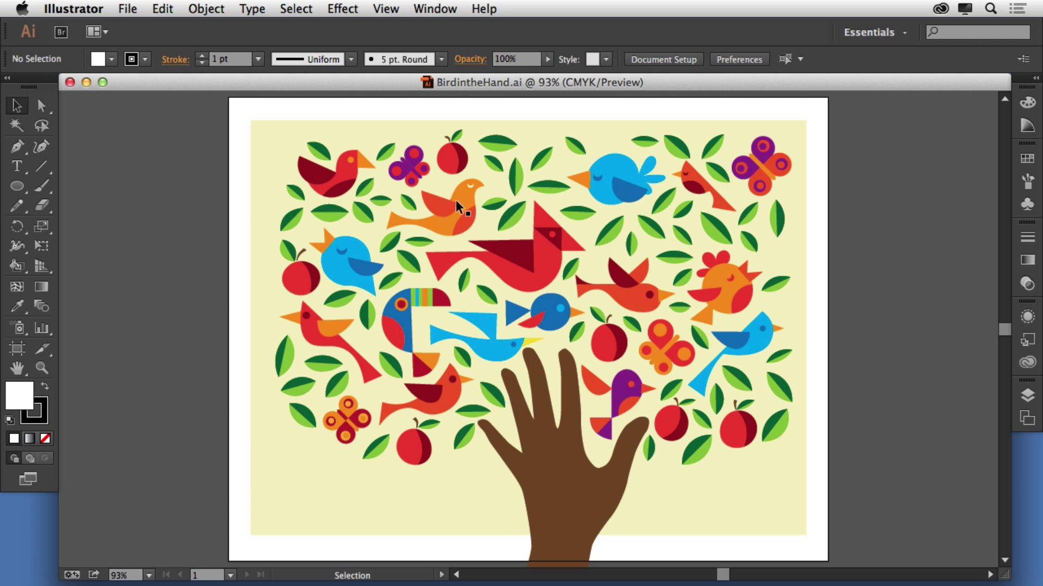
# Select the red cardinal and its individual inner pieces, then clear the selection.
pyautogui.click(540, 263)
pyautogui.click(513, 246)
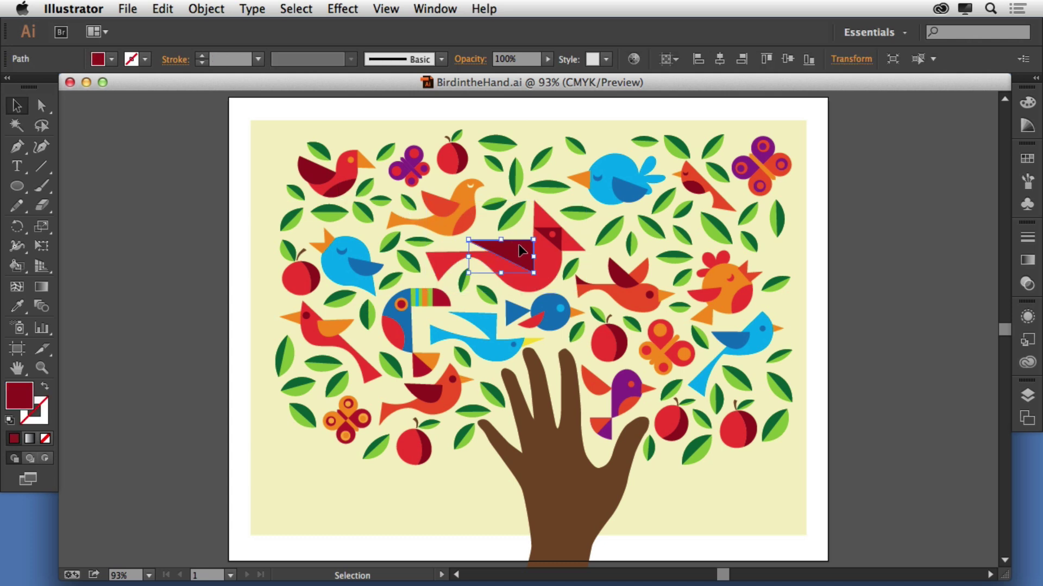
pyautogui.click(554, 233)
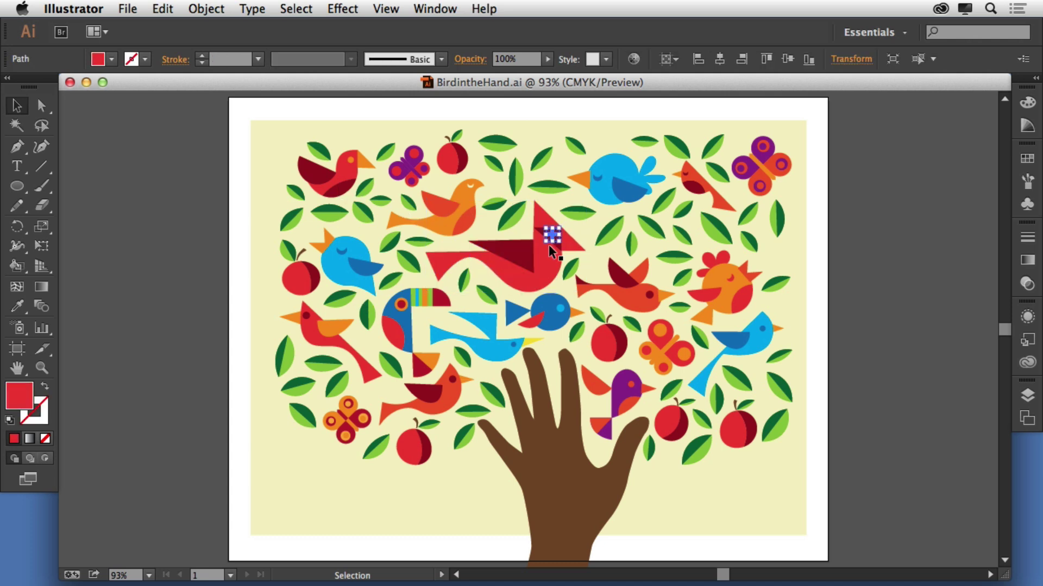
pyautogui.click(152, 249)
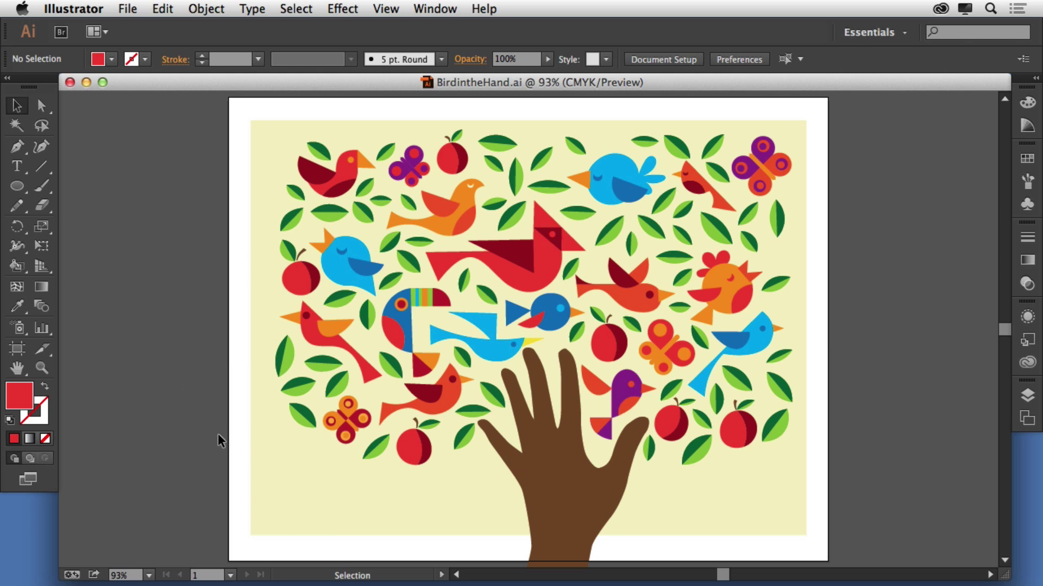
# Hide the pale yellow background rectangle and the hand.
pyautogui.click(266, 474)
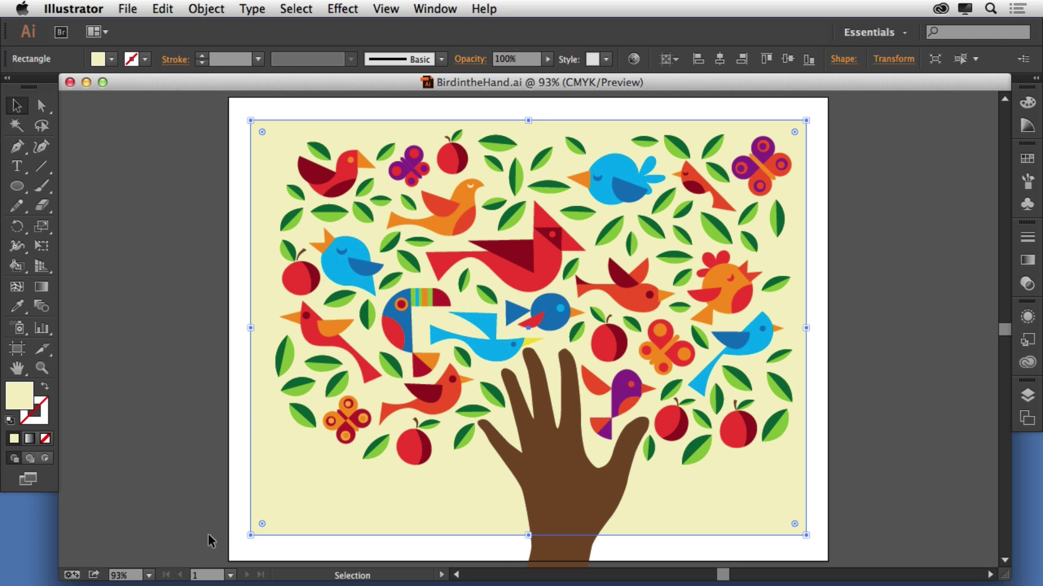
pyautogui.moveTo(217, 498); pyautogui.dragTo(578, 538)
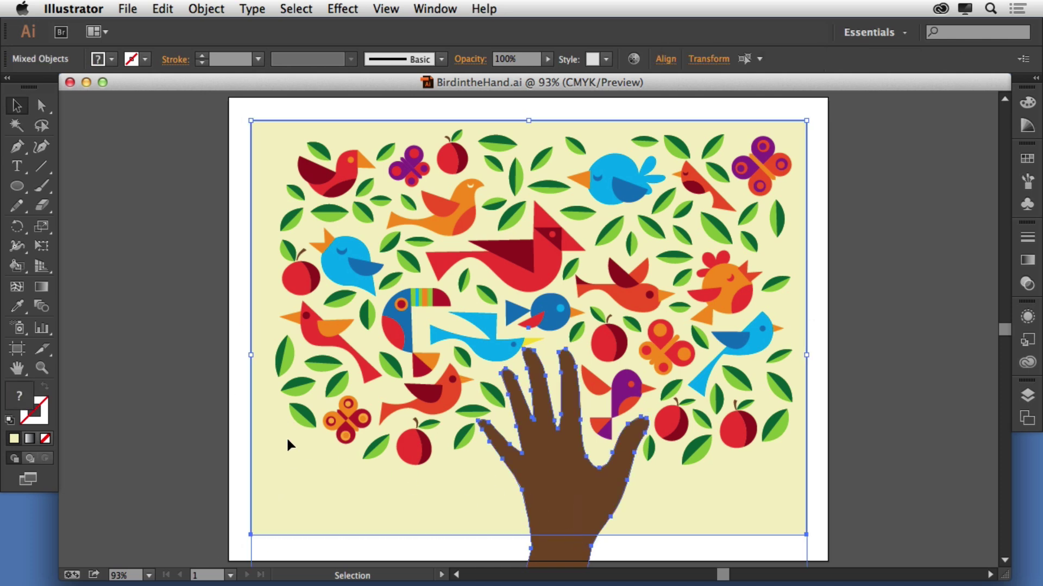
pyautogui.click(213, 10)
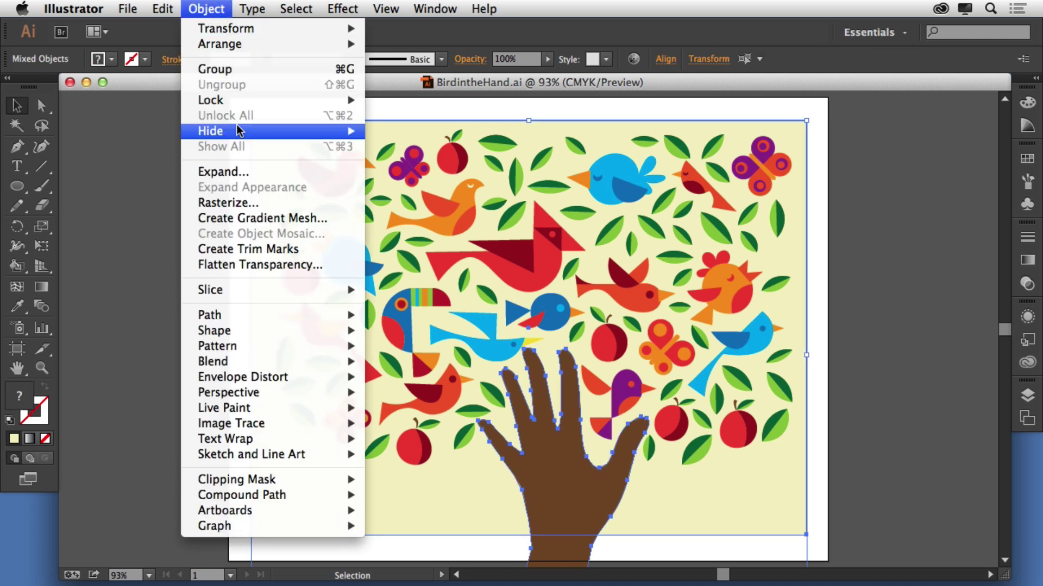
pyautogui.moveTo(241, 131)
pyautogui.click(431, 130)
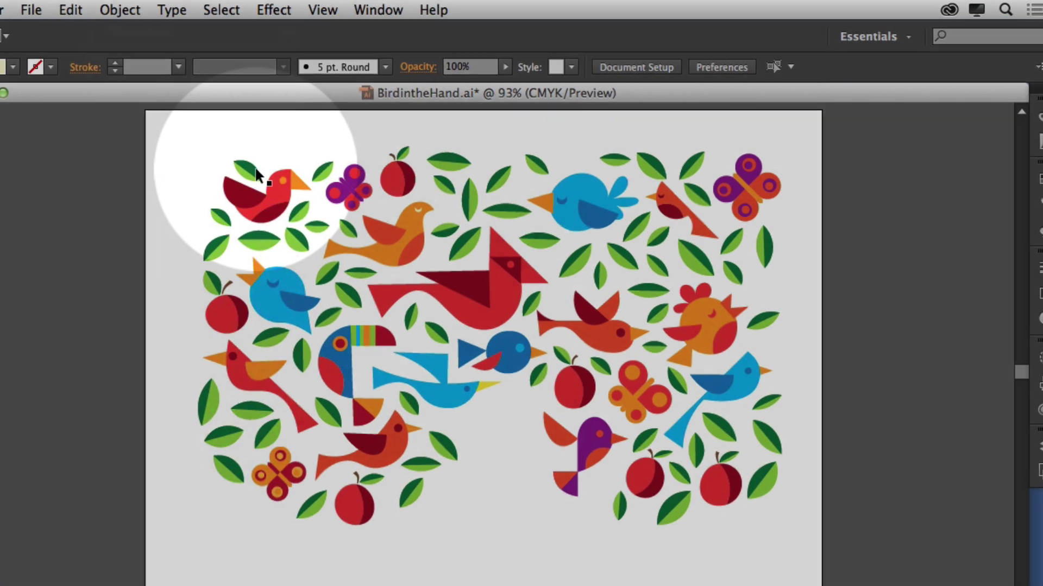
# Select all green leaves by matching fill colour and delete them.
pyautogui.click(294, 158)
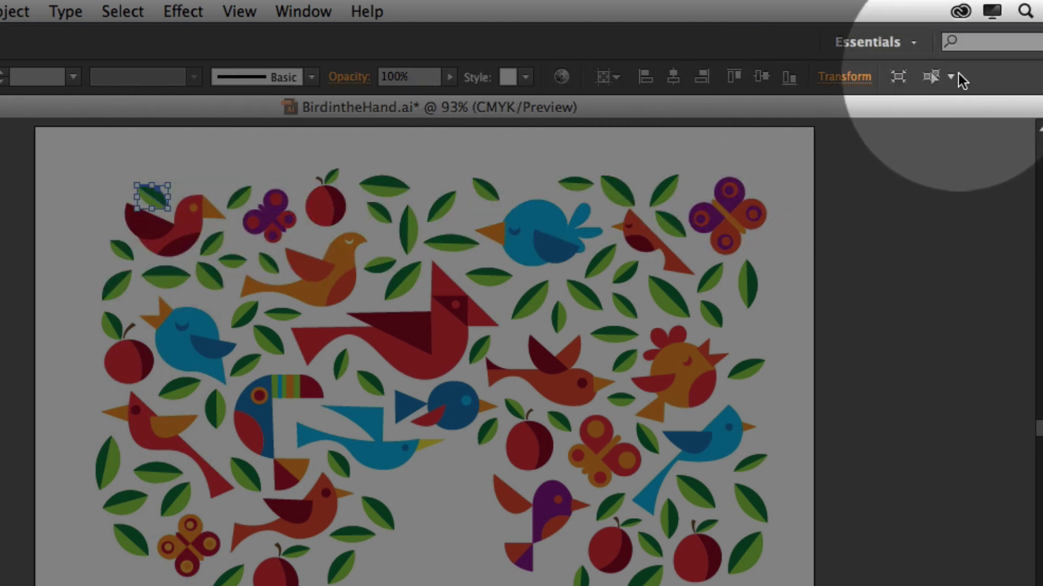
pyautogui.click(950, 77)
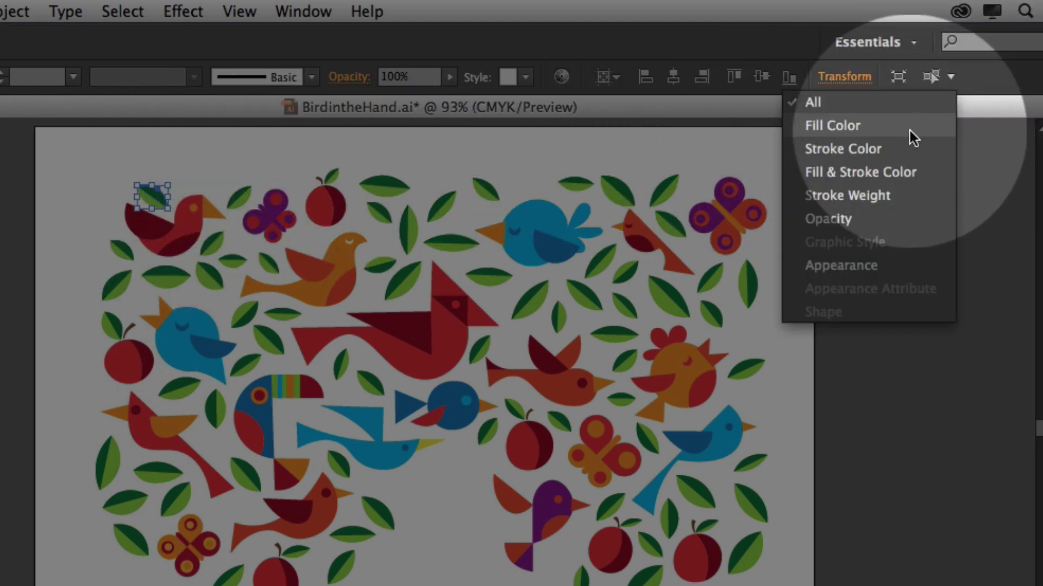
pyautogui.click(855, 131)
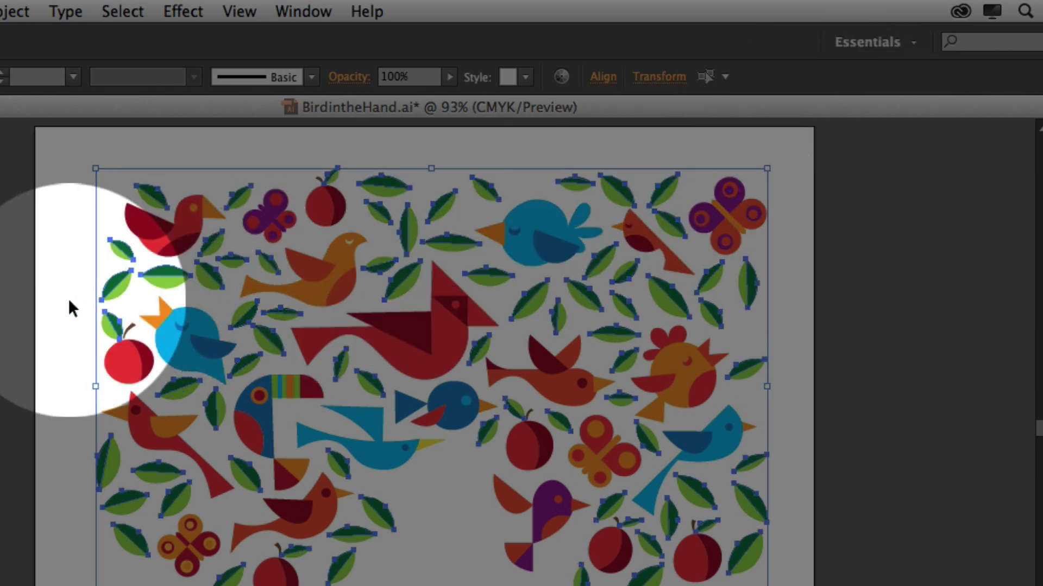
pyautogui.click(54, 298)
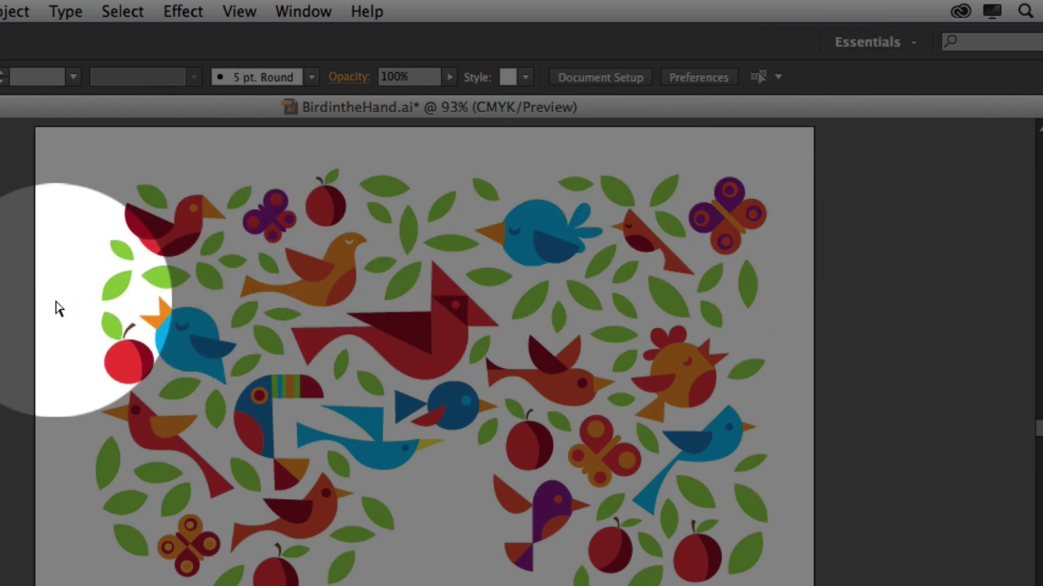
pyautogui.click(147, 198)
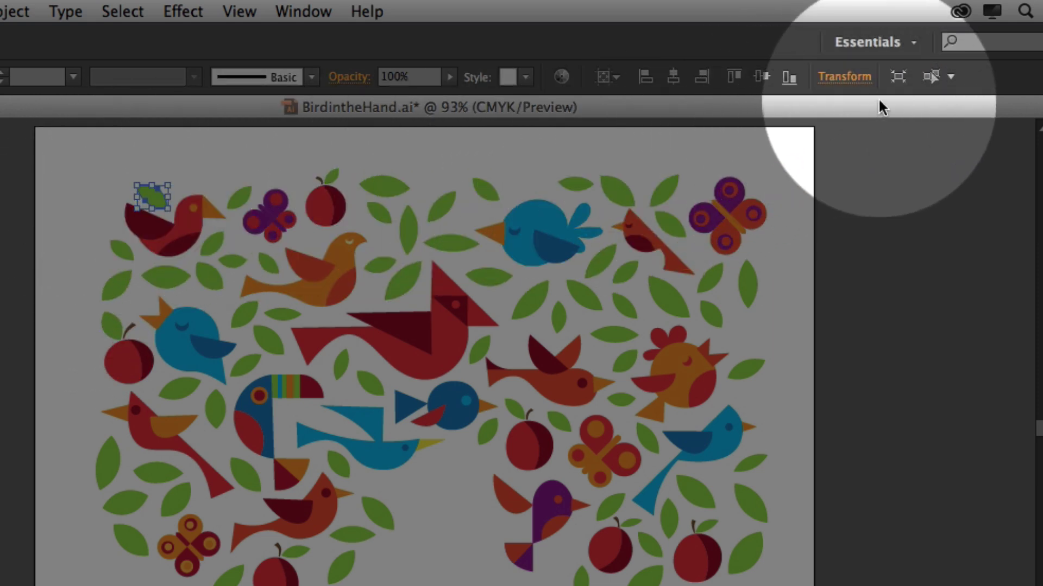
pyautogui.click(932, 77)
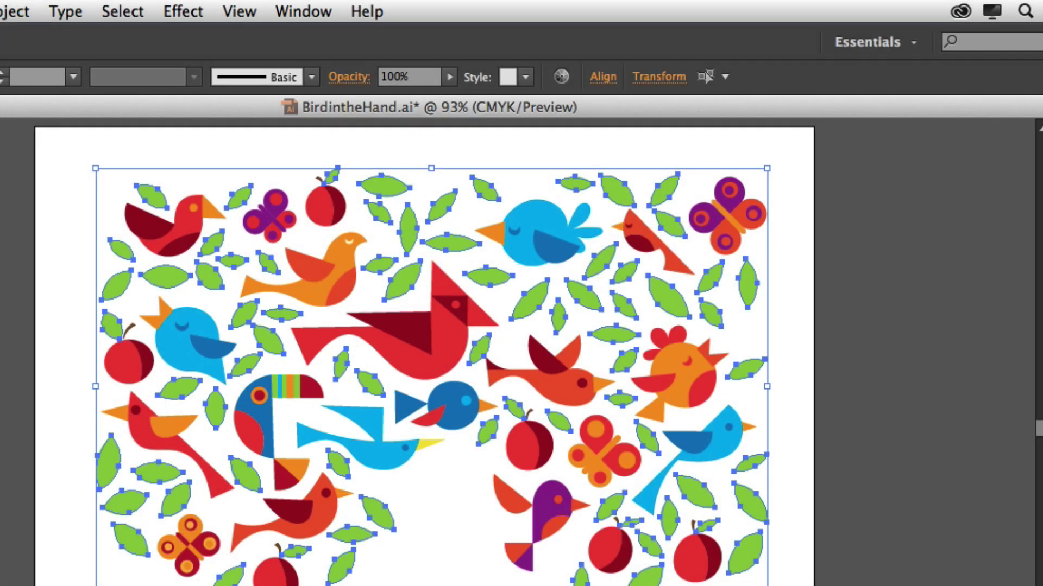
pyautogui.hotkey('ctrl', 'shift', 'b')
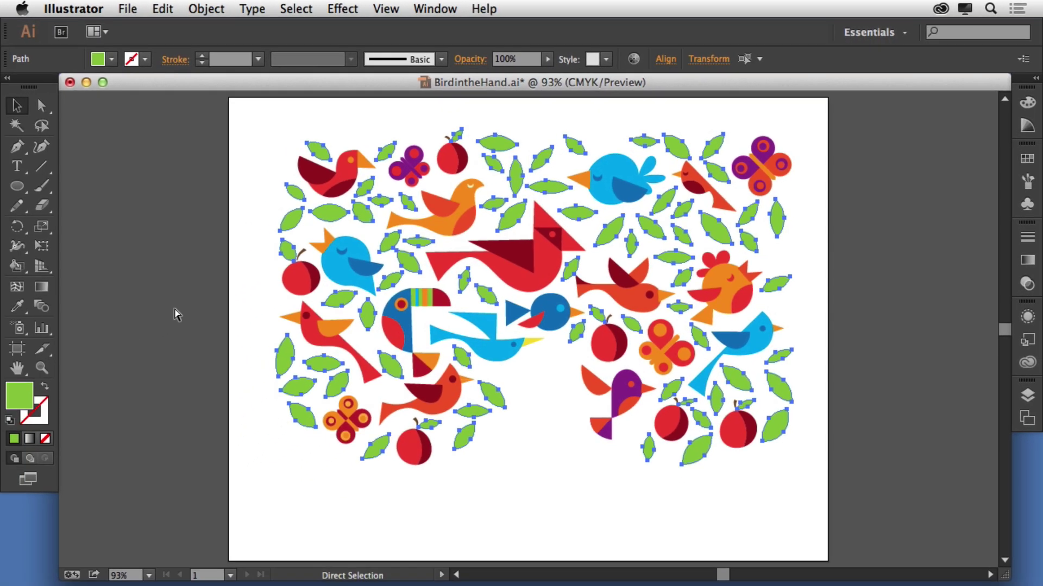
pyautogui.press('Delete')
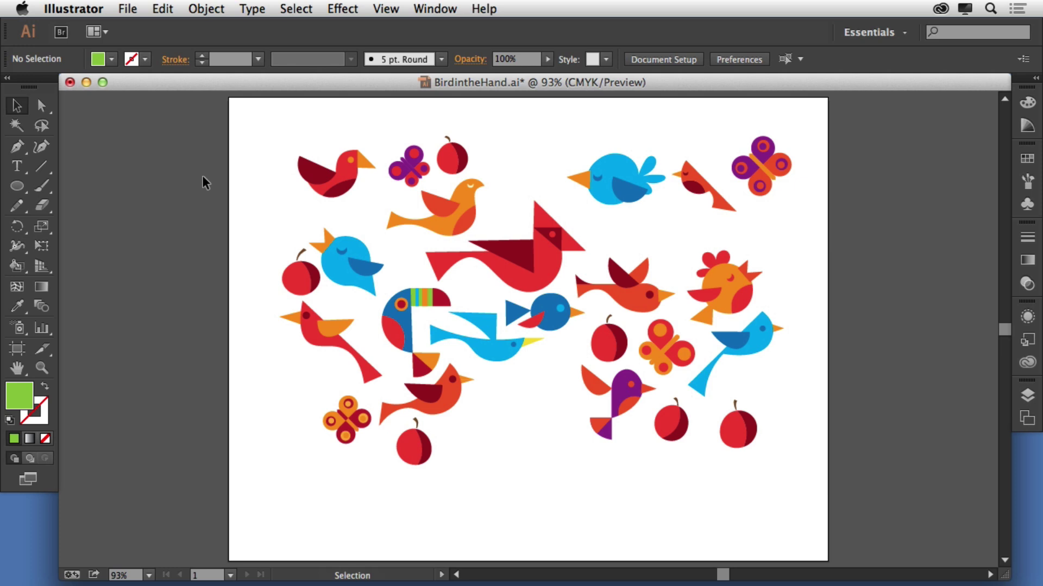
# Select all the artwork, then browse the Swatches, Edit Colors commands and Color Guide.
pyautogui.hotkey('ctrl', 'a')
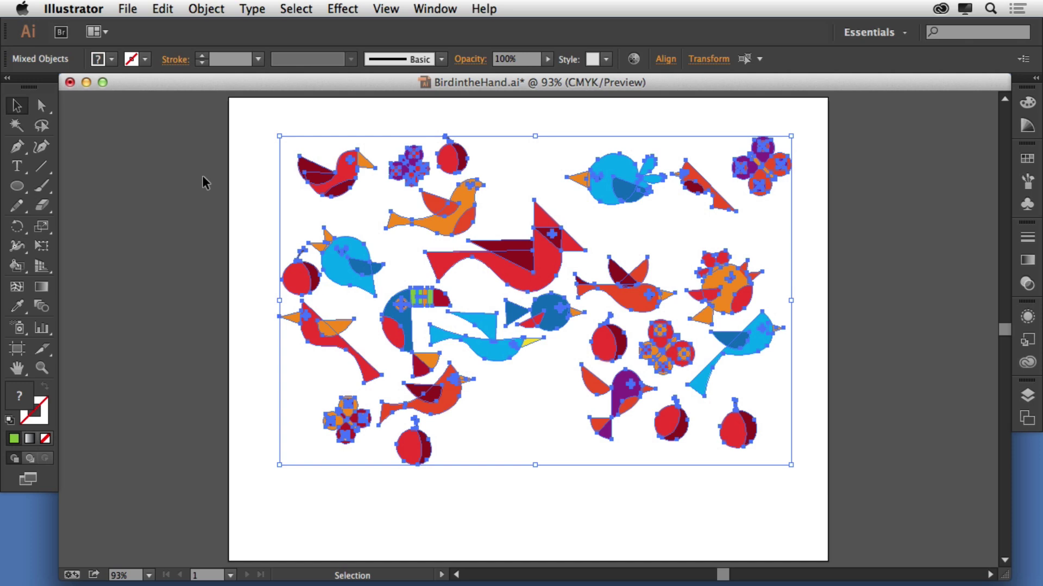
pyautogui.click(1026, 158)
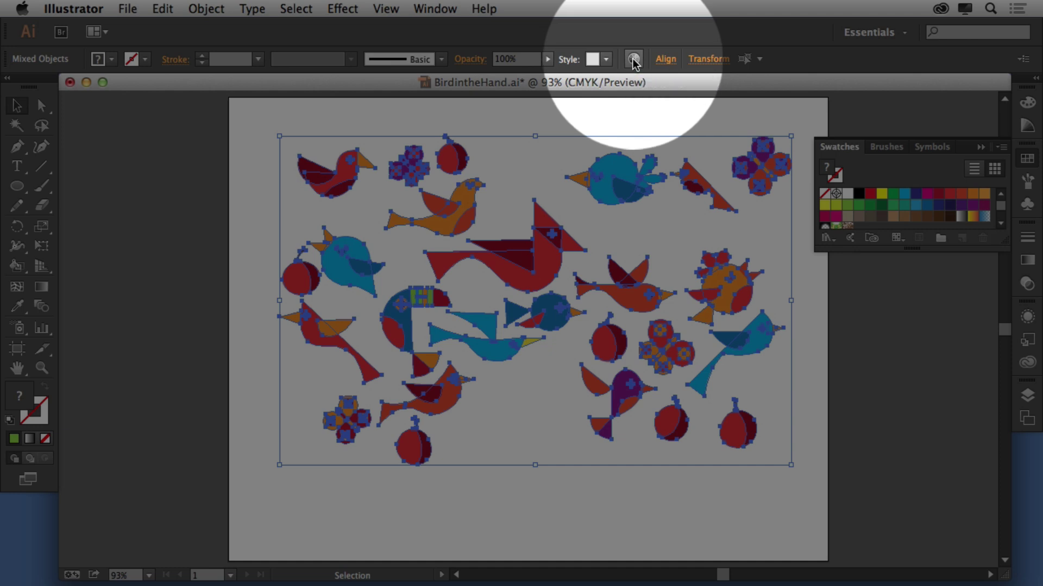
pyautogui.click(162, 9)
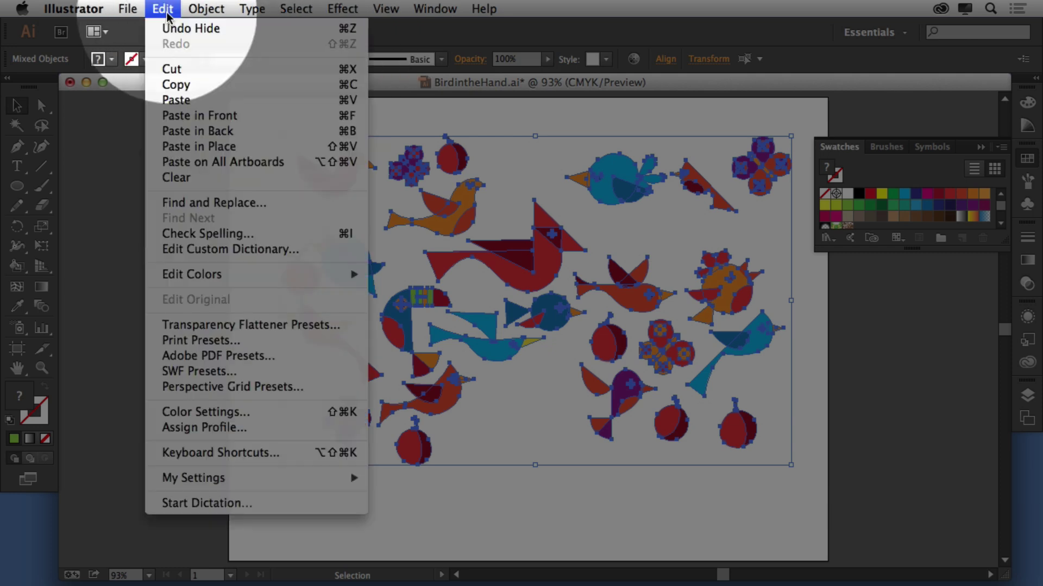
pyautogui.moveTo(339, 275)
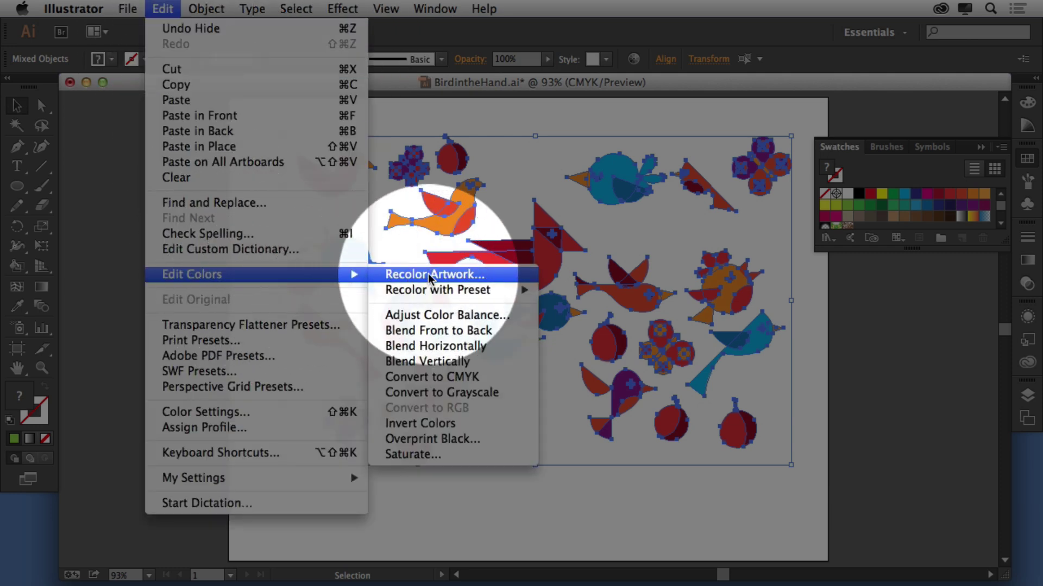
pyautogui.click(1023, 133)
pyautogui.click(1026, 128)
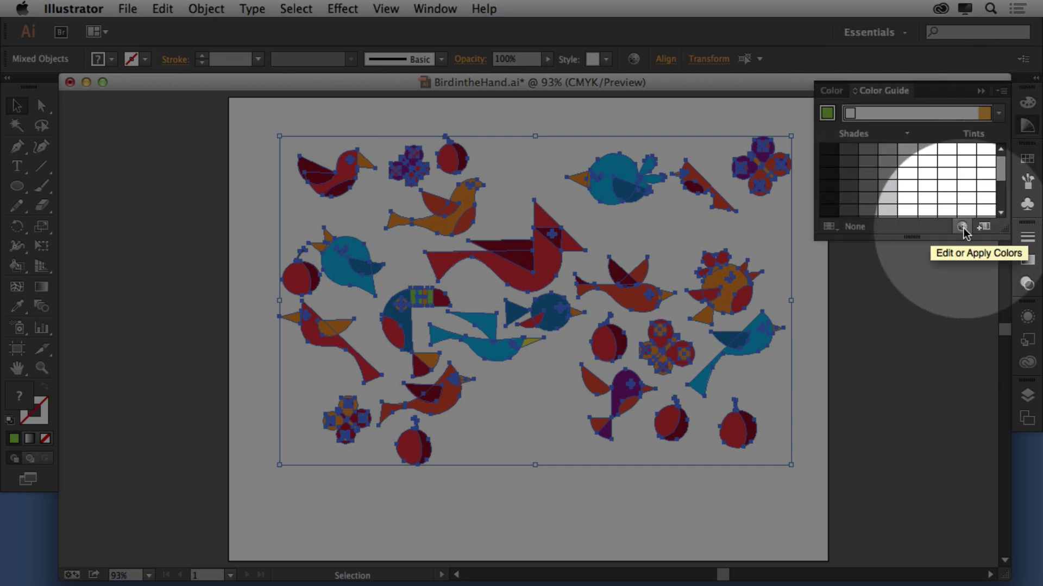
pyautogui.click(1027, 126)
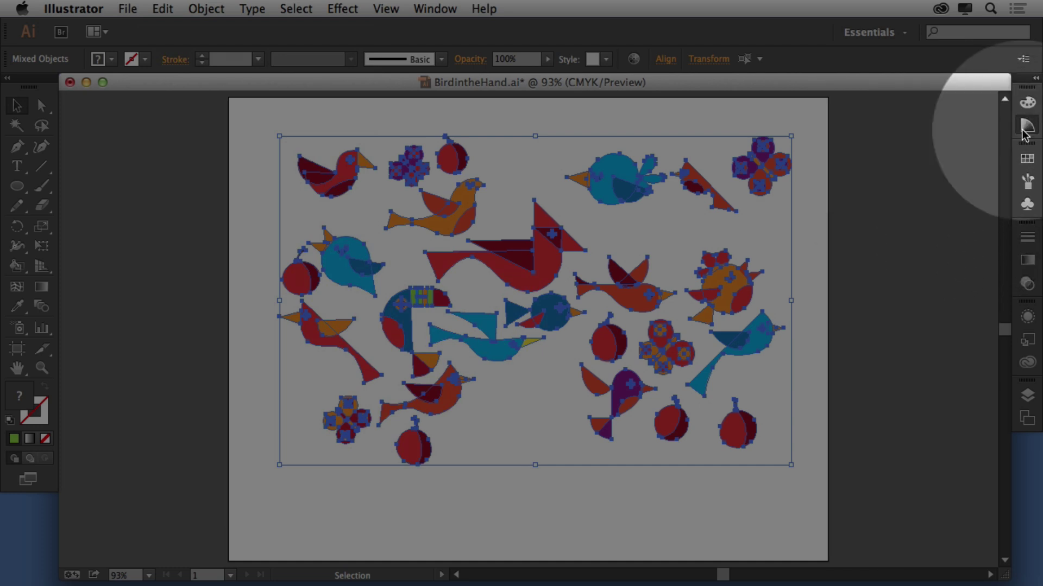
# Open Recolor Artwork, reposition its window, and expand color group storage showing Grays and Brights.
pyautogui.click(633, 59)
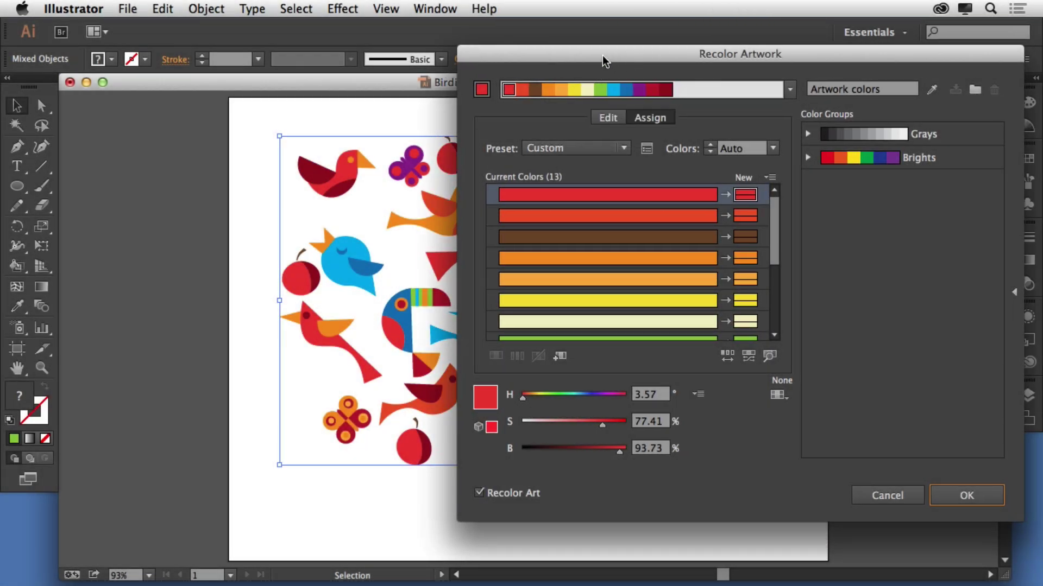
pyautogui.moveTo(602, 55)
pyautogui.mouseDown()
pyautogui.moveTo(520, 57)
pyautogui.moveTo(595, 64)
pyautogui.mouseUp()
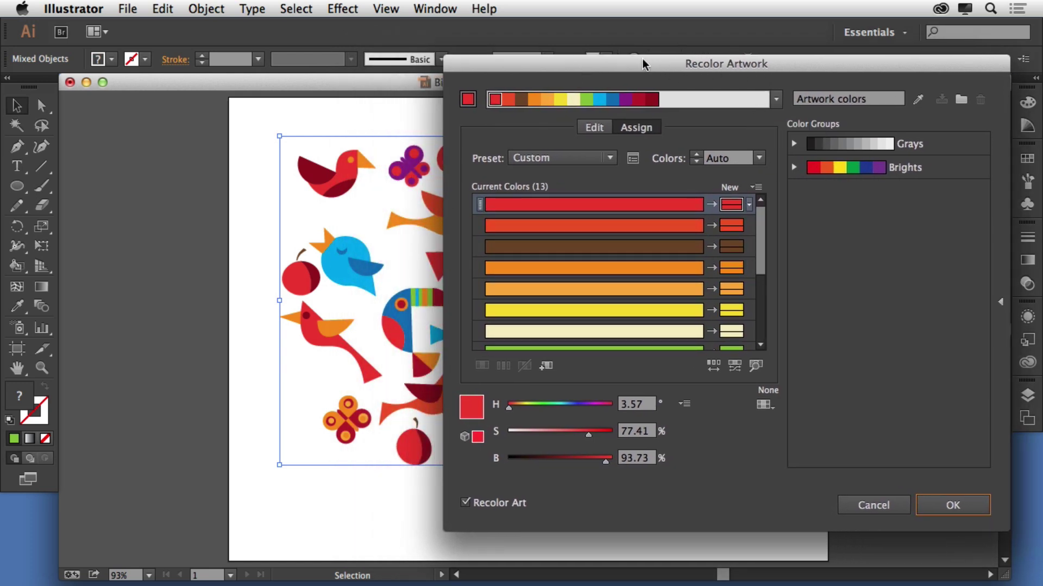
pyautogui.moveTo(641, 58)
pyautogui.mouseDown()
pyautogui.moveTo(813, 71)
pyautogui.moveTo(541, 65)
pyautogui.moveTo(646, 66)
pyautogui.mouseUp()
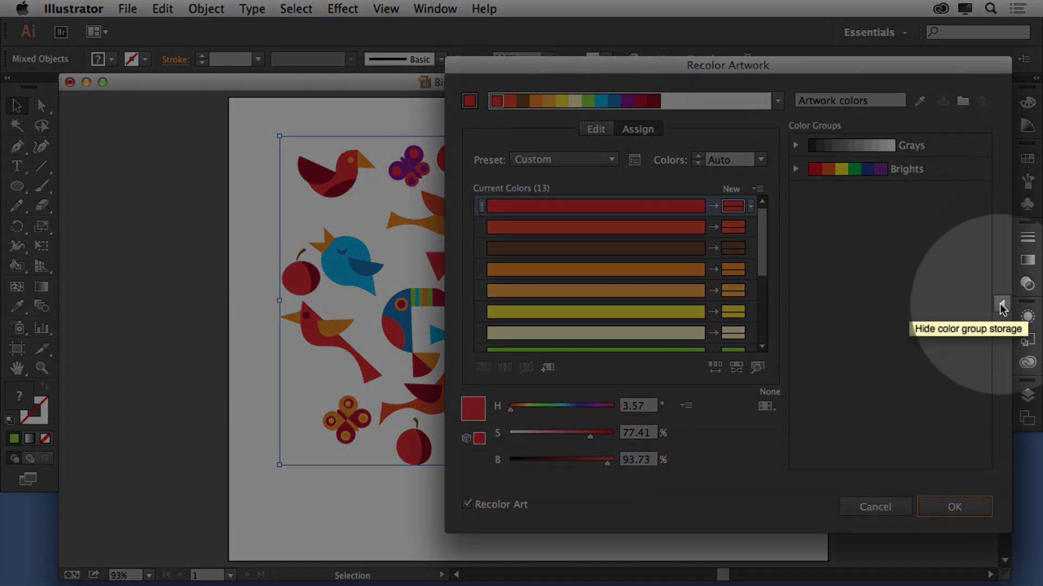
pyautogui.click(1001, 305)
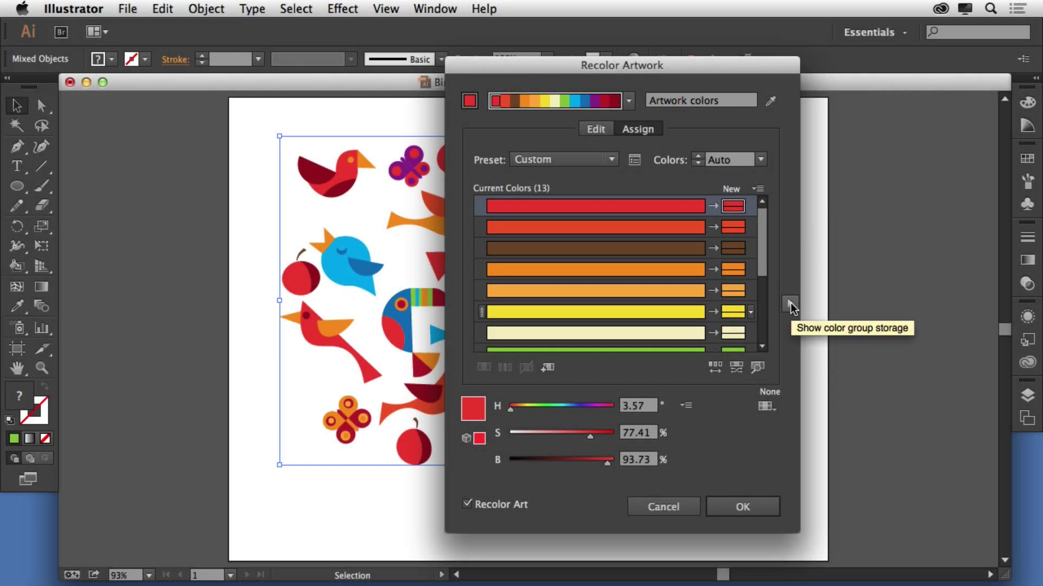
pyautogui.click(791, 303)
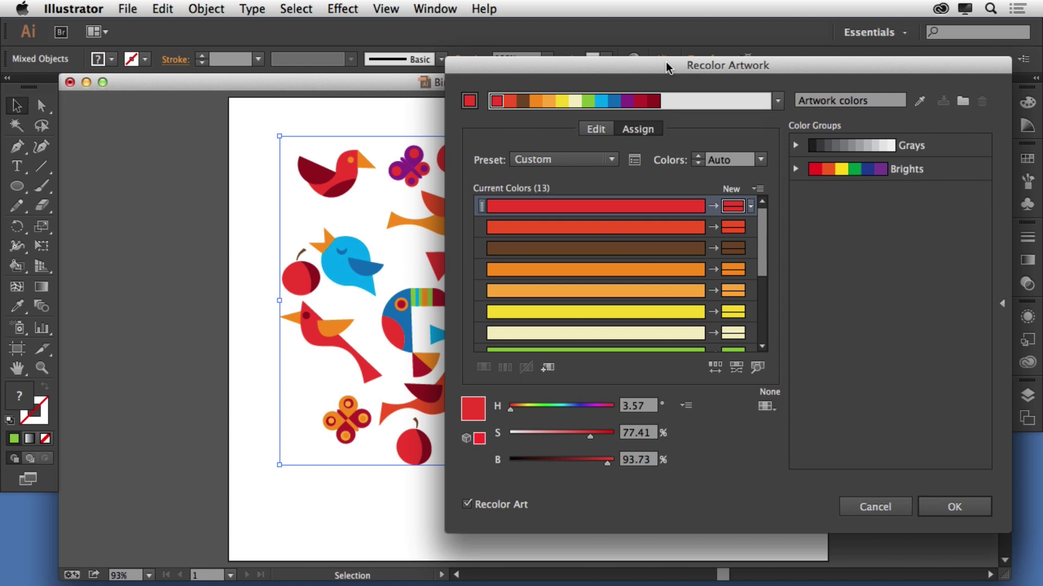
# Locate where red is used with Find Colors, then check red's colorization options.
pyautogui.moveTo(666, 62); pyautogui.dragTo(664, 64)
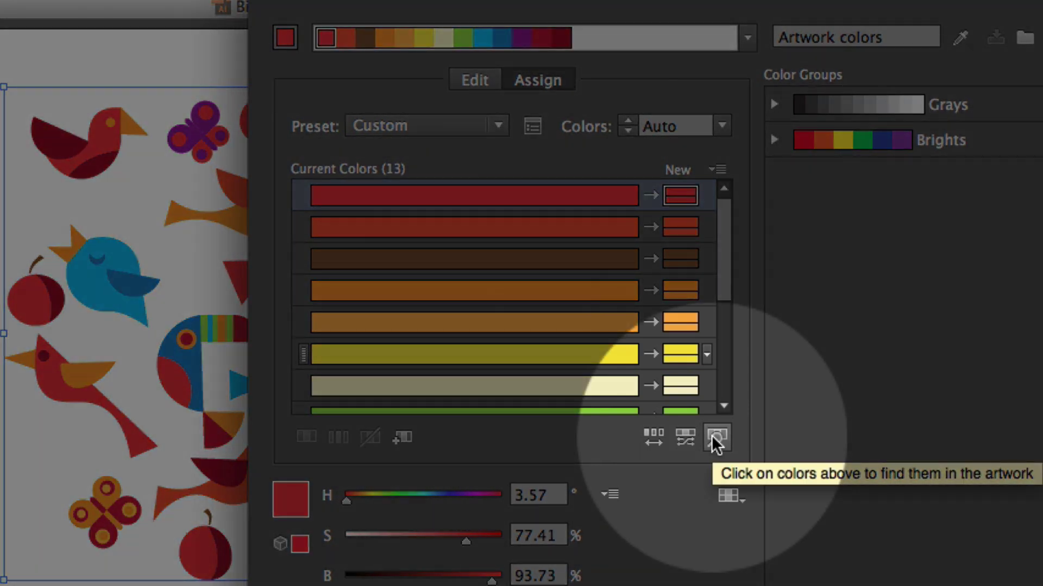
pyautogui.click(716, 437)
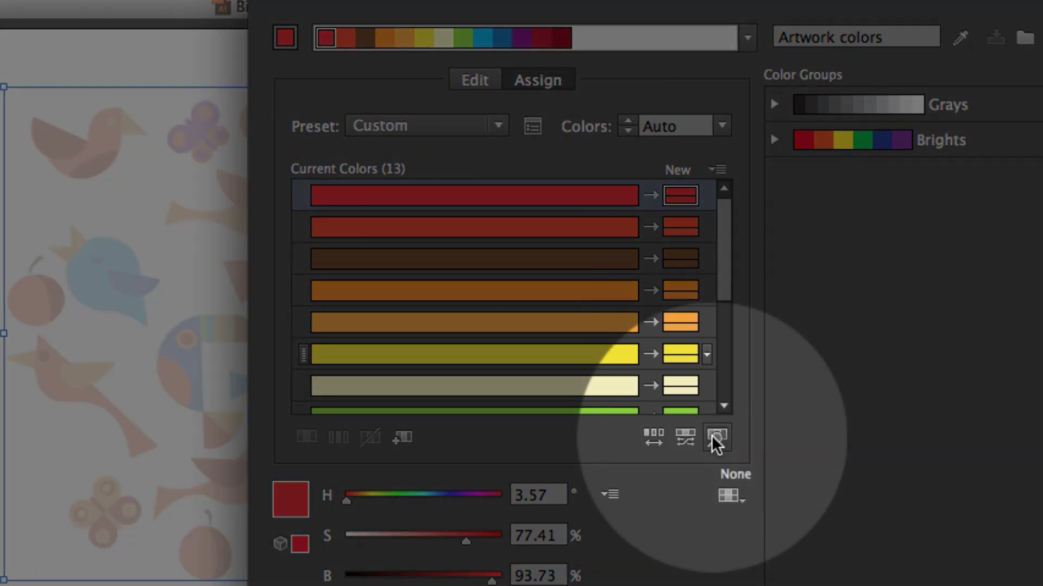
pyautogui.click(458, 199)
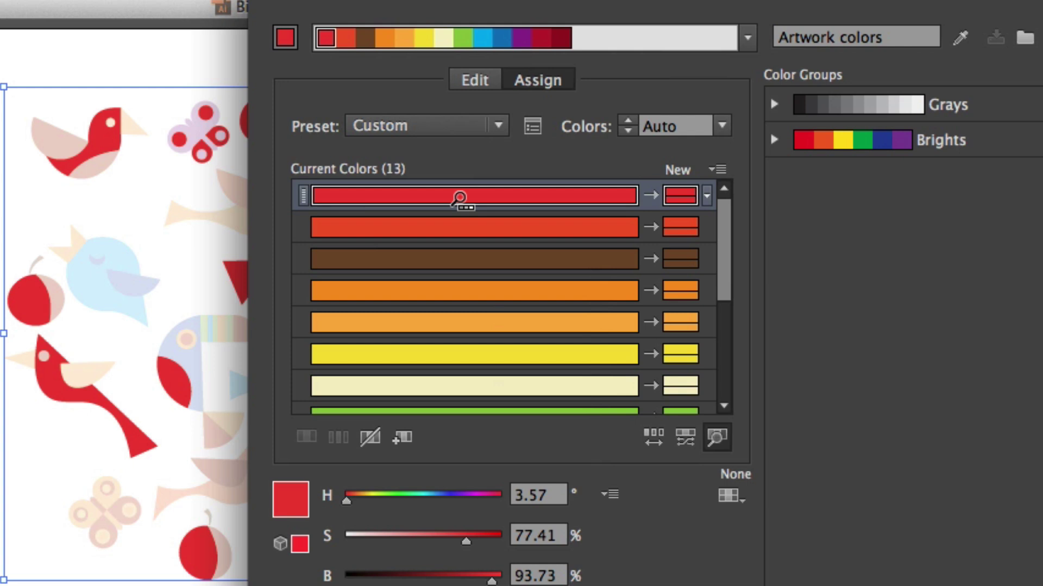
pyautogui.click(720, 439)
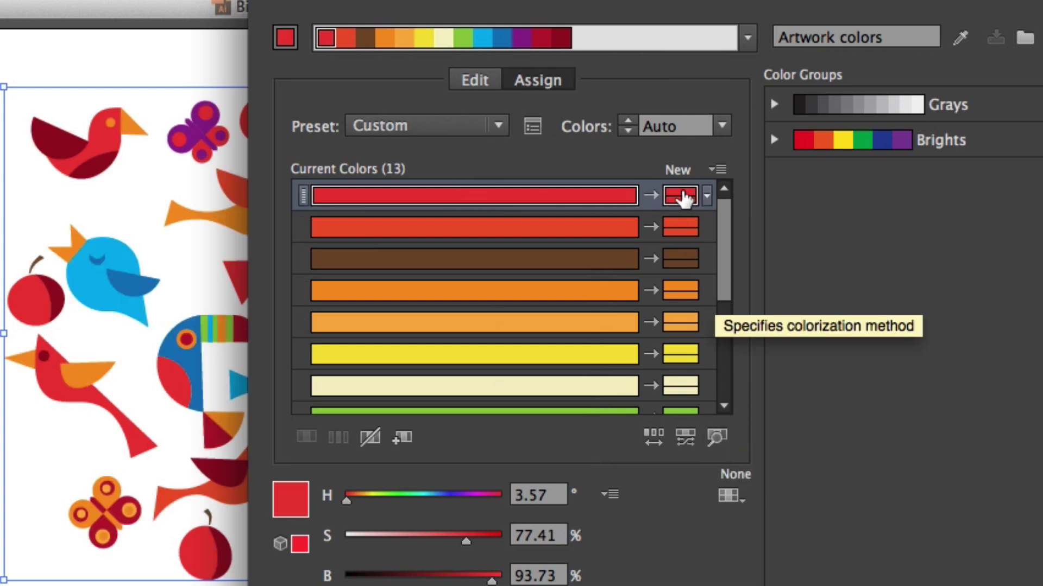
pyautogui.click(706, 197)
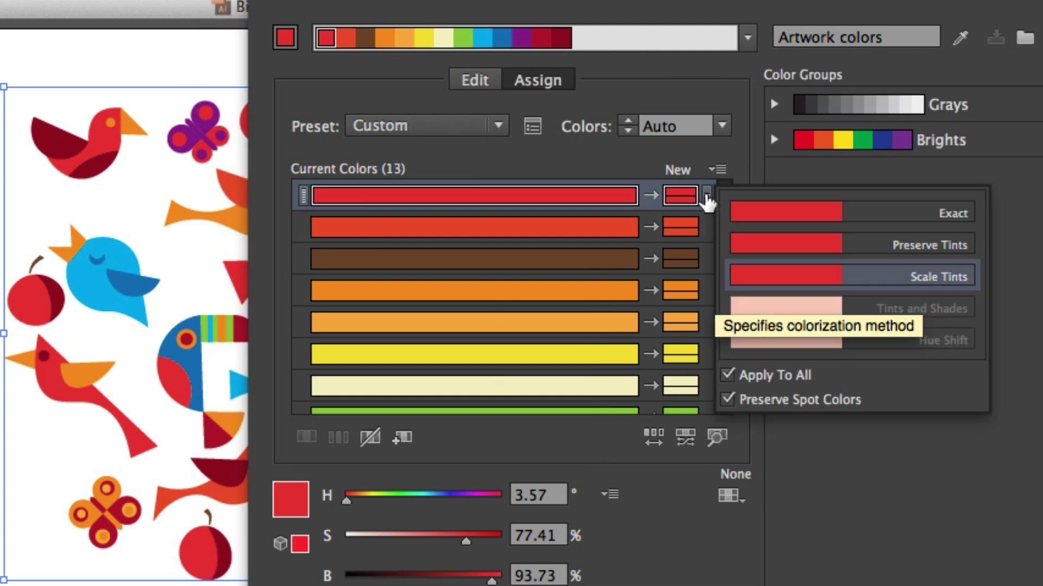
pyautogui.click(680, 196)
# Replace the red with blue 37A4ED by setting hue around 203–206° in Color Picker.
pyautogui.doubleClick(680, 197)
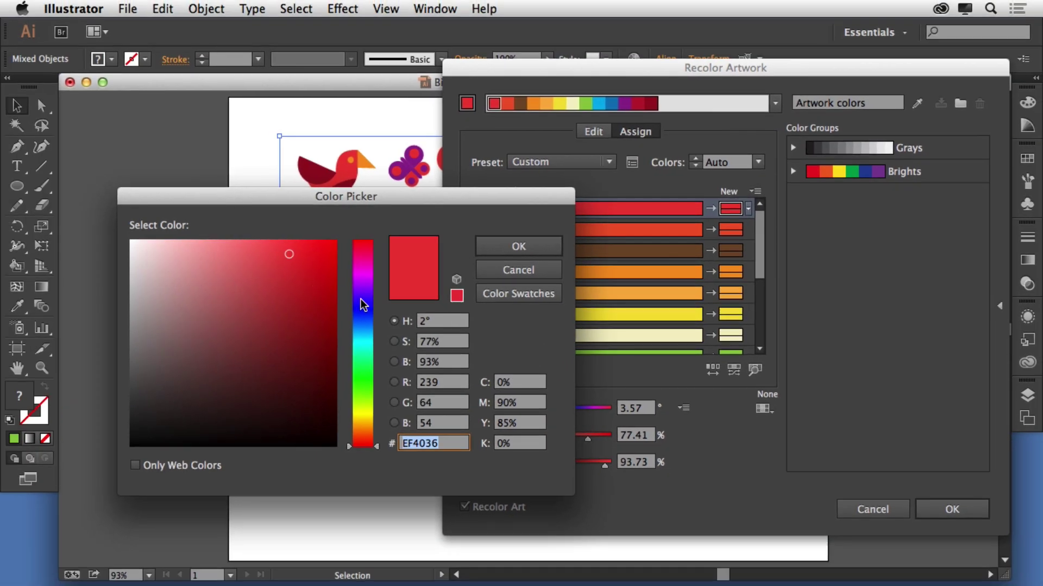
pyautogui.click(241, 357)
pyautogui.moveTo(361, 333); pyautogui.dragTo(362, 330)
pyautogui.click(518, 249)
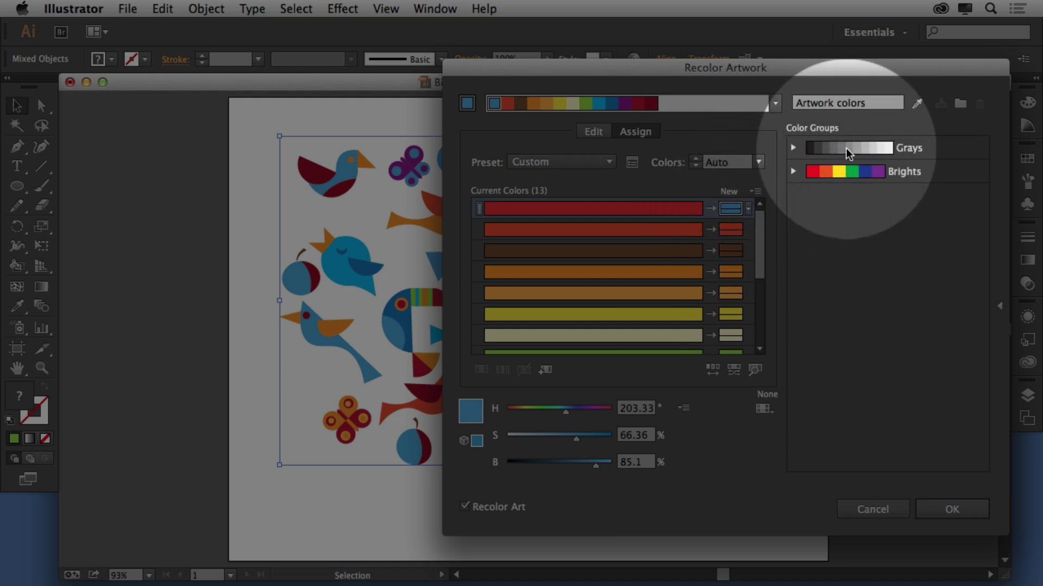
# Apply the Grays colour group so all 13 colours map to grays.
pyautogui.click(855, 151)
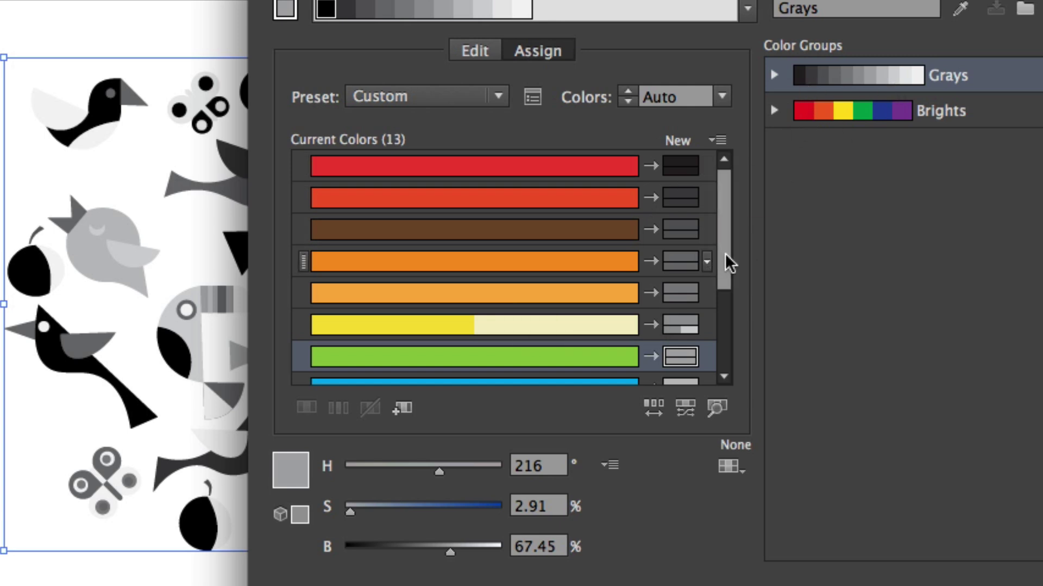
pyautogui.moveTo(725, 259); pyautogui.dragTo(734, 286)
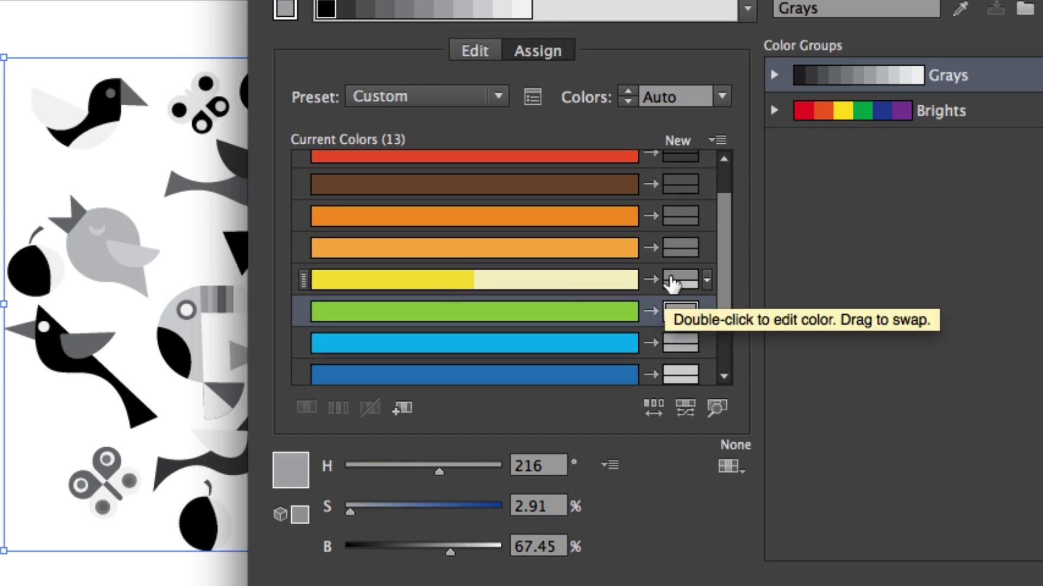
# Set the red row's replacement grey to 0% saturation and 16% brightness.
pyautogui.scroll(2, 560, 249)
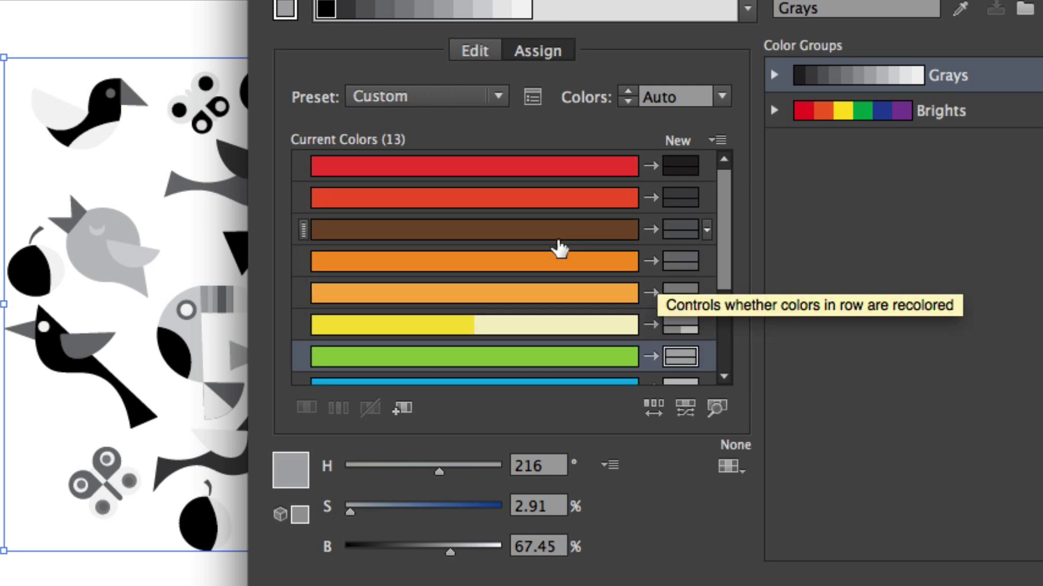
pyautogui.click(680, 175)
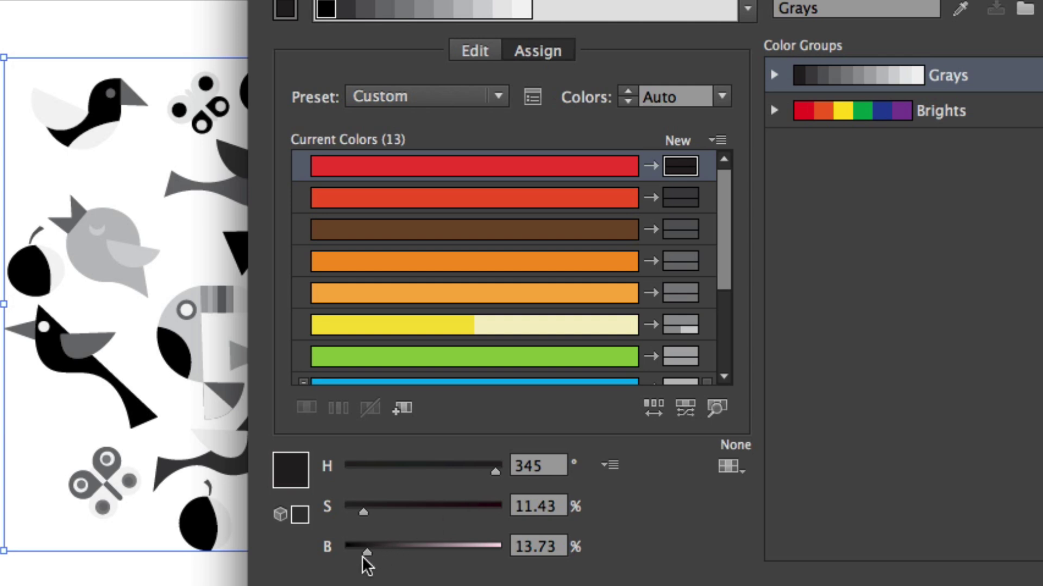
pyautogui.moveTo(363, 553)
pyautogui.mouseDown()
pyautogui.moveTo(442, 555)
pyautogui.moveTo(369, 556)
pyautogui.mouseUp()
pyautogui.moveTo(355, 510); pyautogui.dragTo(370, 552)
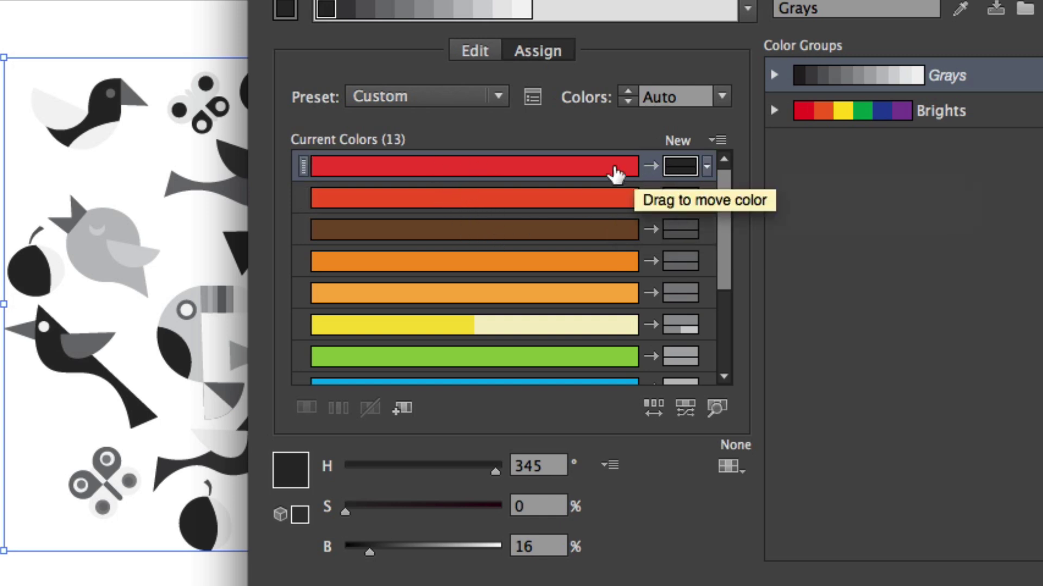
# Merge the orange-red and brown into the red row and try Exact colorization.
pyautogui.moveTo(540, 205); pyautogui.dragTo(540, 168)
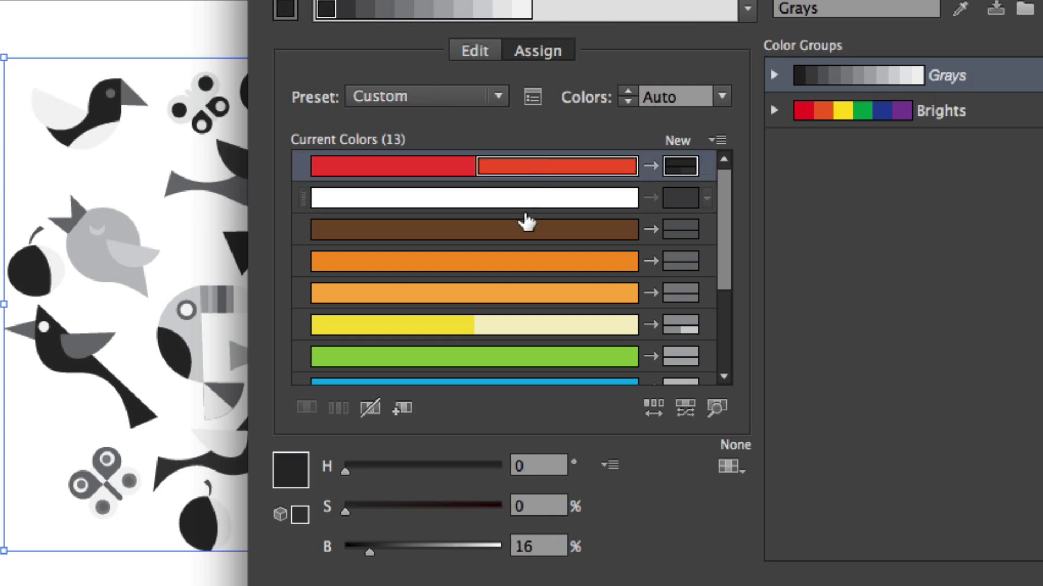
pyautogui.moveTo(526, 226); pyautogui.dragTo(525, 169)
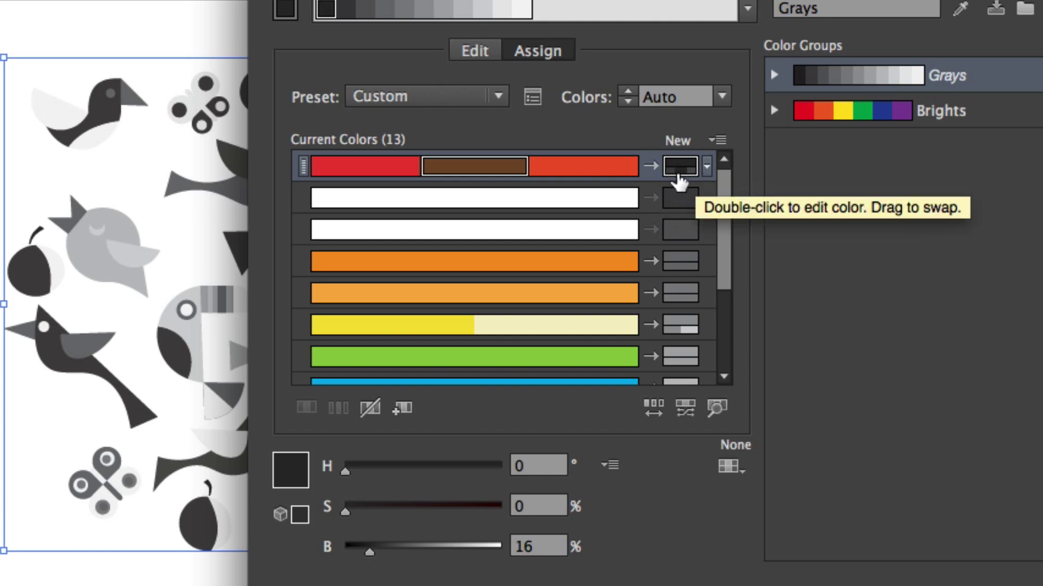
pyautogui.click(706, 168)
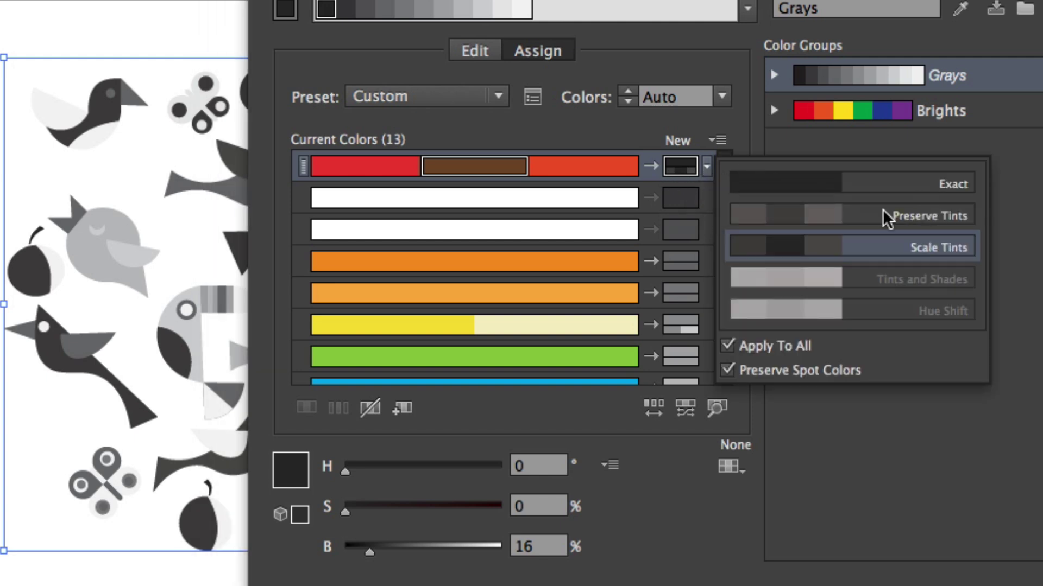
pyautogui.click(917, 183)
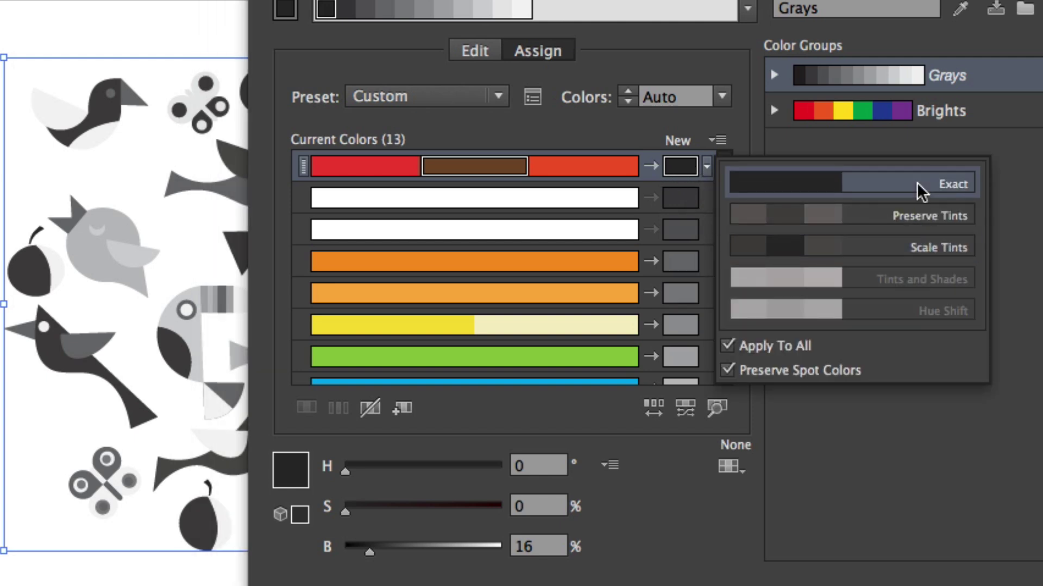
pyautogui.click(769, 143)
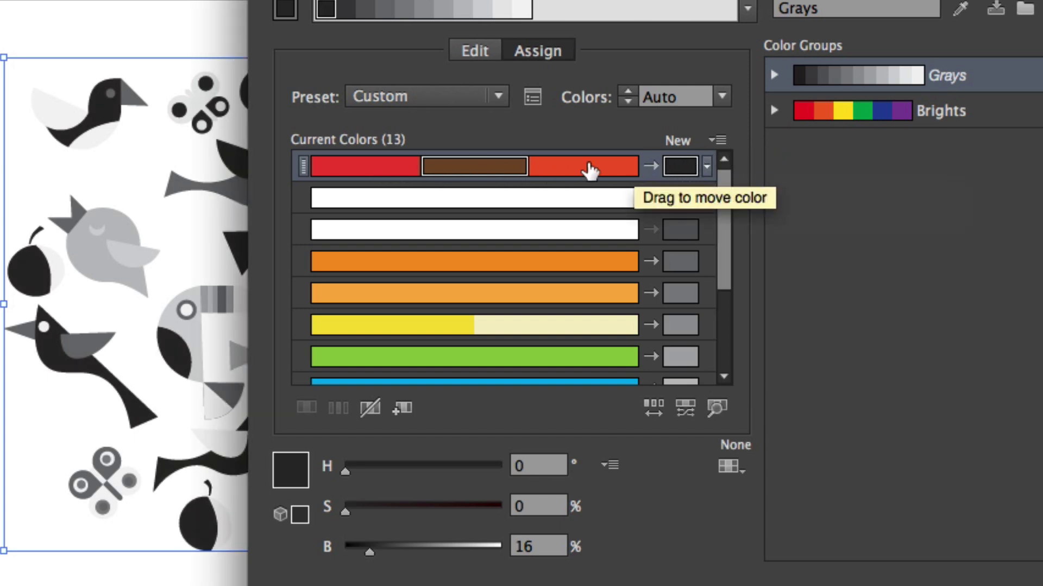
# Try Preserve Tints, then settle on the Scale Tints colorization method.
pyautogui.click(706, 167)
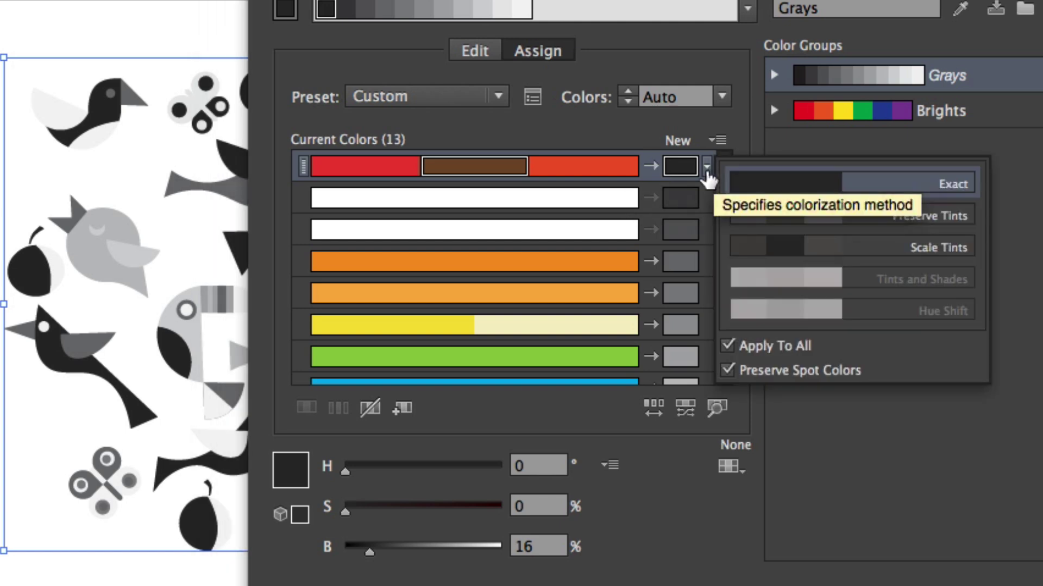
pyautogui.click(918, 215)
pyautogui.click(787, 138)
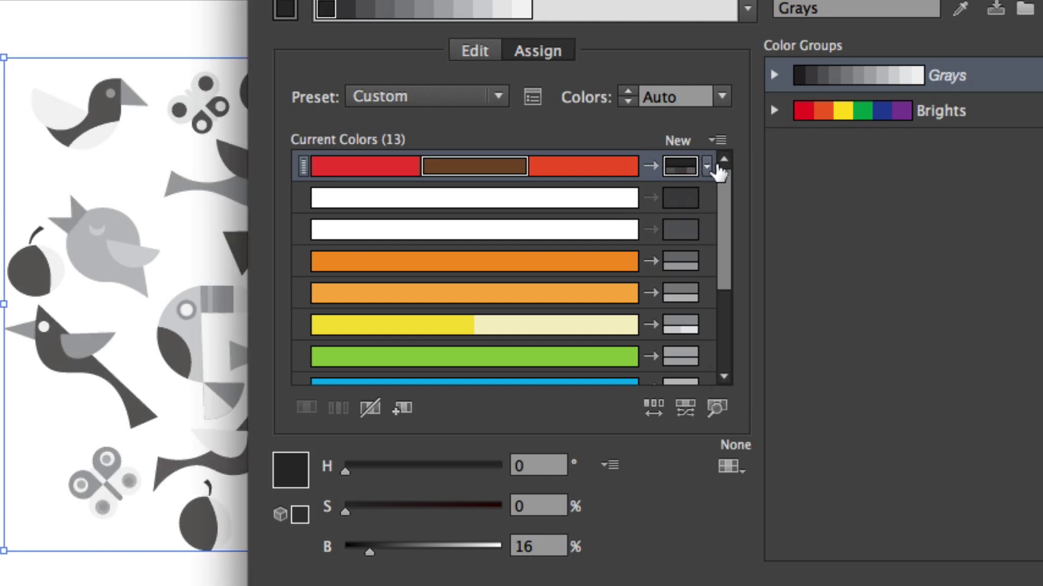
pyautogui.click(706, 167)
pyautogui.click(896, 251)
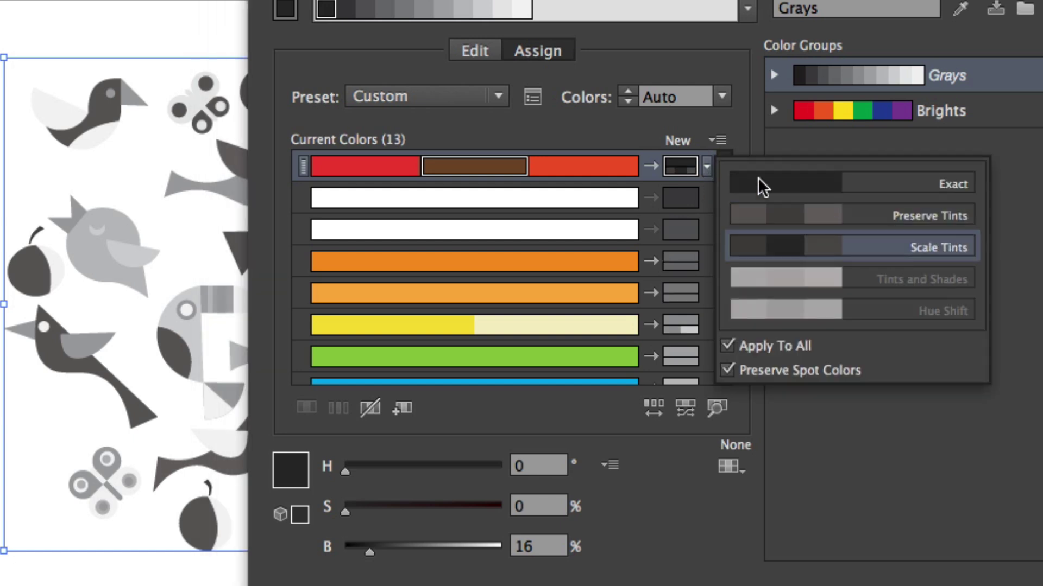
pyautogui.click(745, 129)
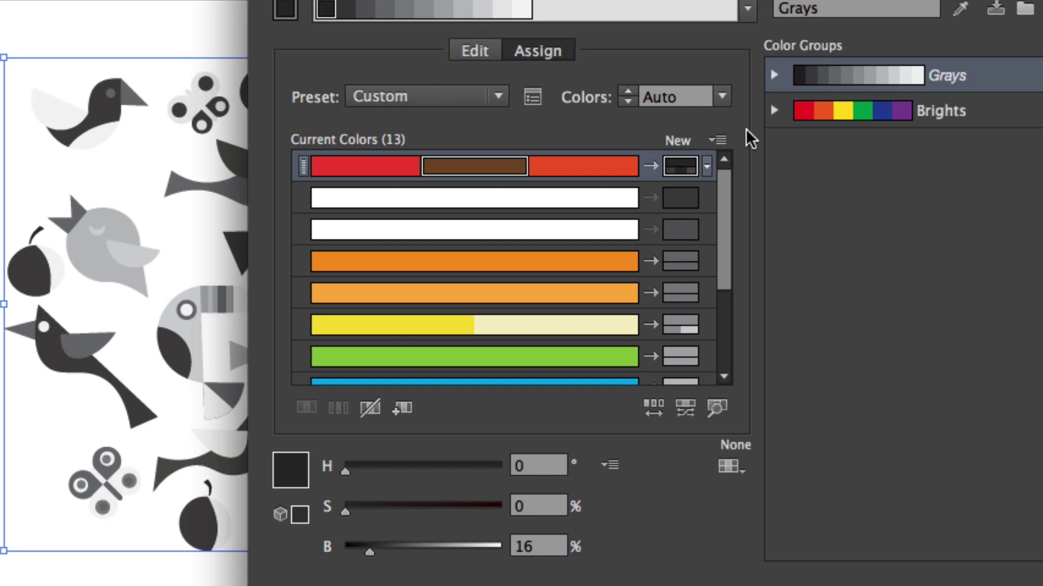
# Reduce recolouring to one colour and open its Color Picker on grey 282828.
pyautogui.click(724, 97)
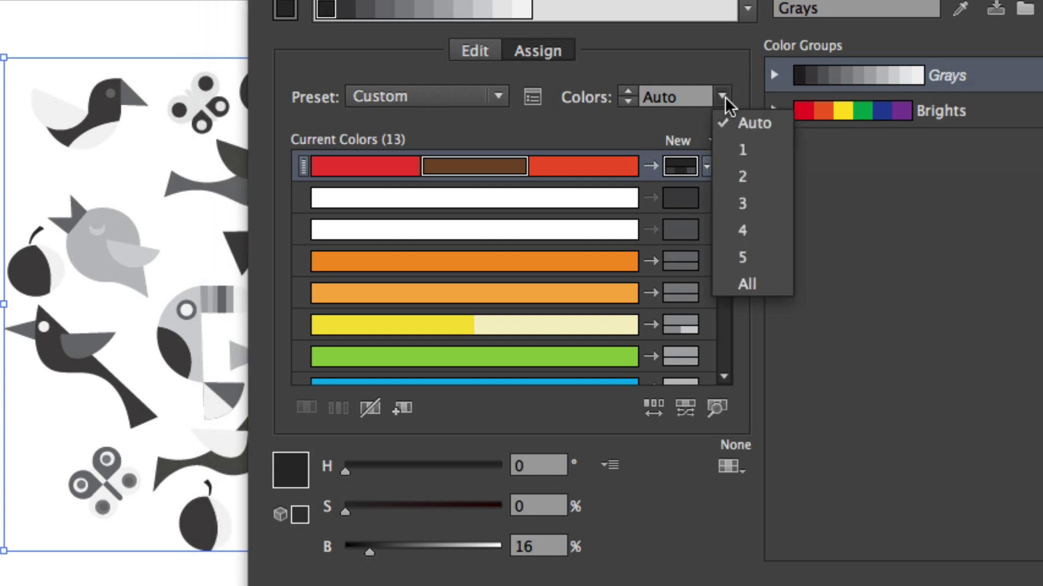
pyautogui.click(748, 156)
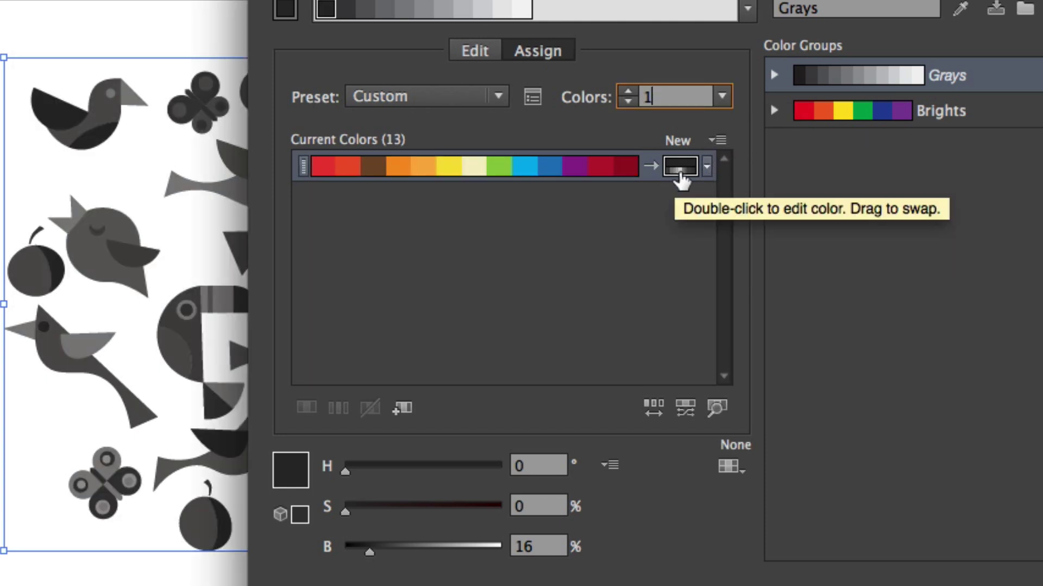
pyautogui.doubleClick(677, 171)
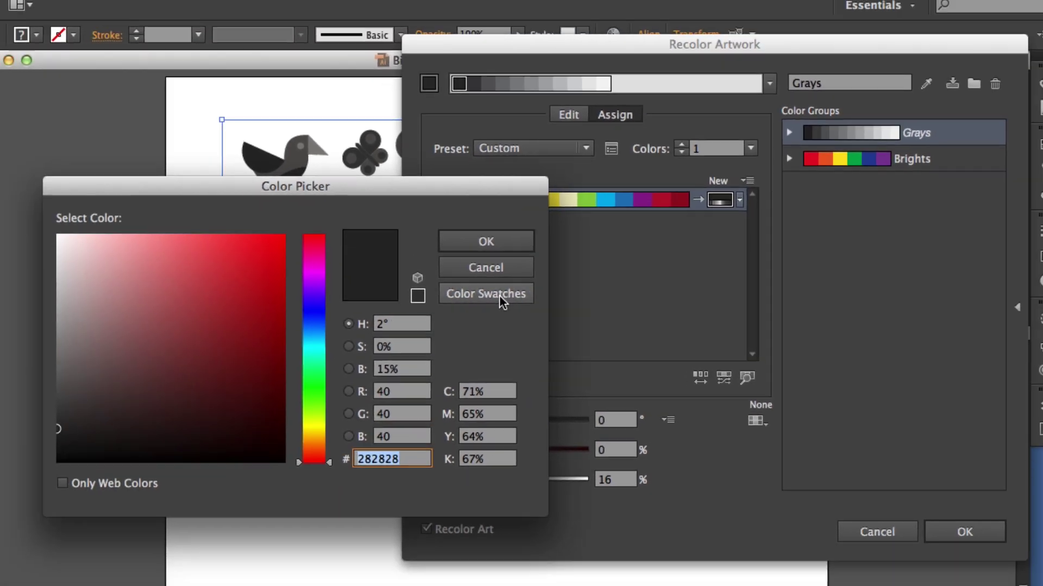
pyautogui.click(380, 300)
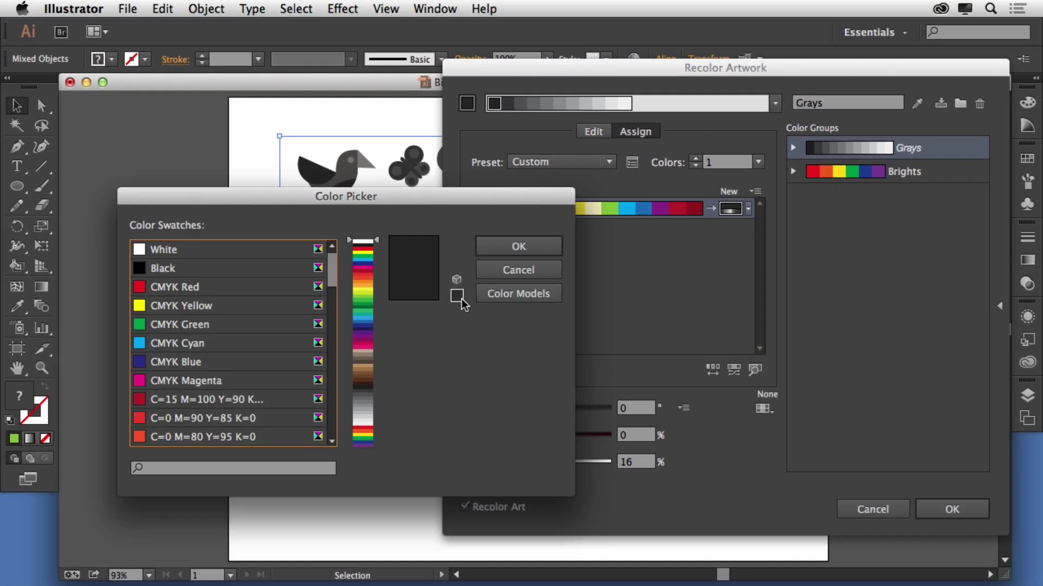
pyautogui.moveTo(333, 285); pyautogui.dragTo(337, 342)
pyautogui.click(517, 297)
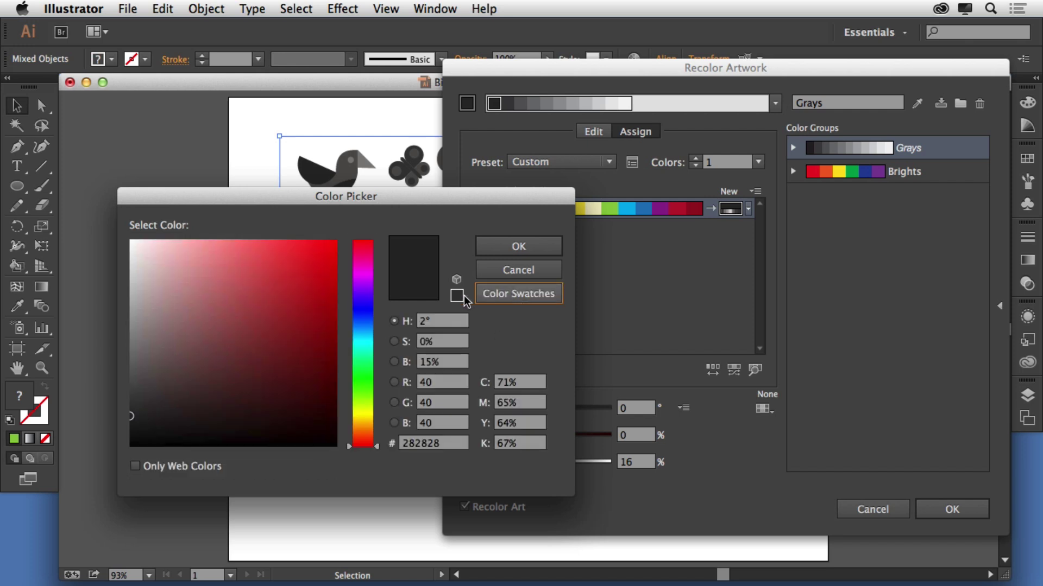
# Cancel the Color Picker and limit colours to the PANTONE+ Solid Coated library.
pyautogui.click(504, 270)
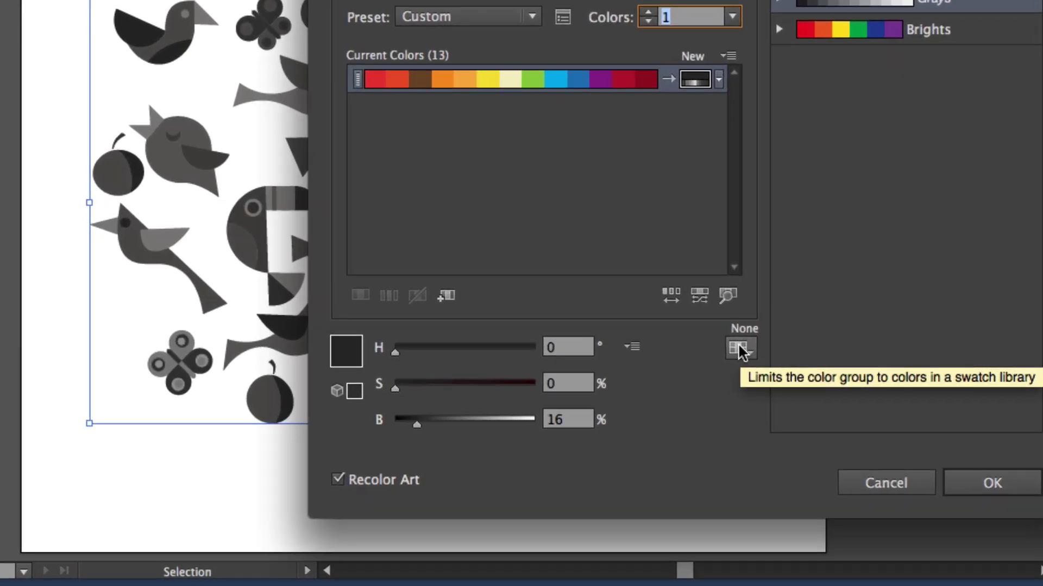
pyautogui.click(764, 409)
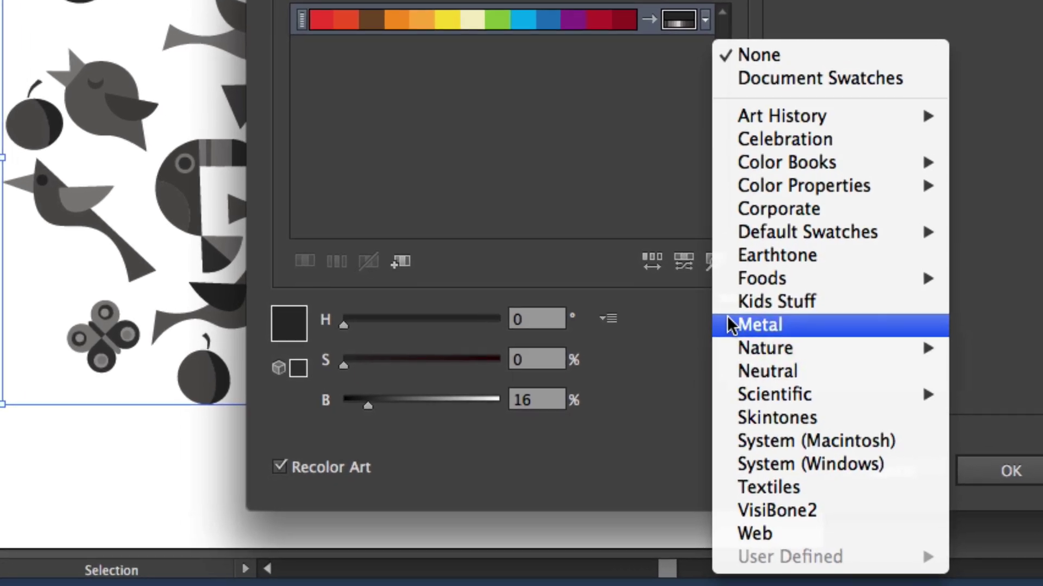
pyautogui.moveTo(784, 175)
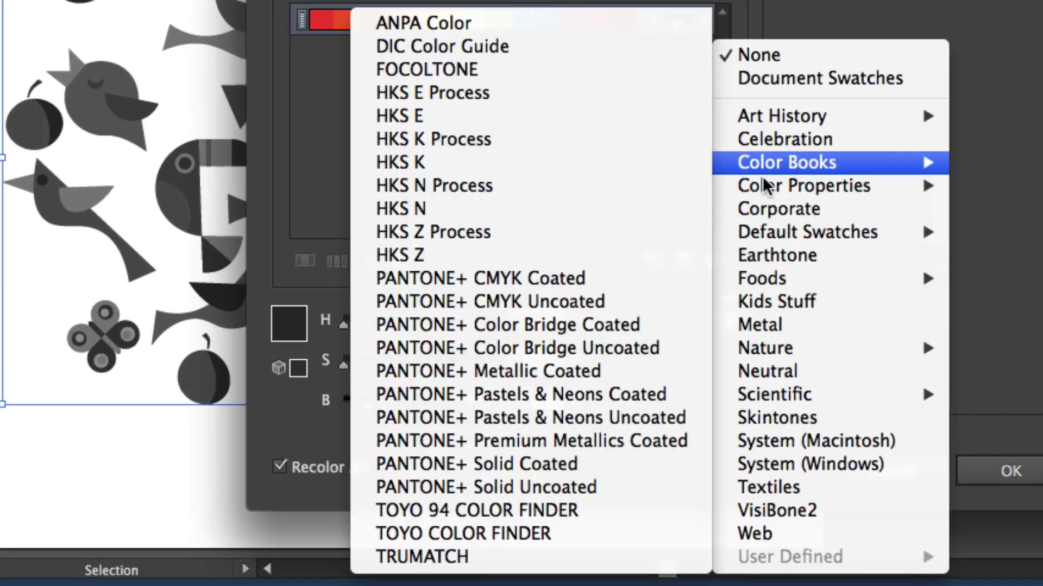
pyautogui.click(510, 468)
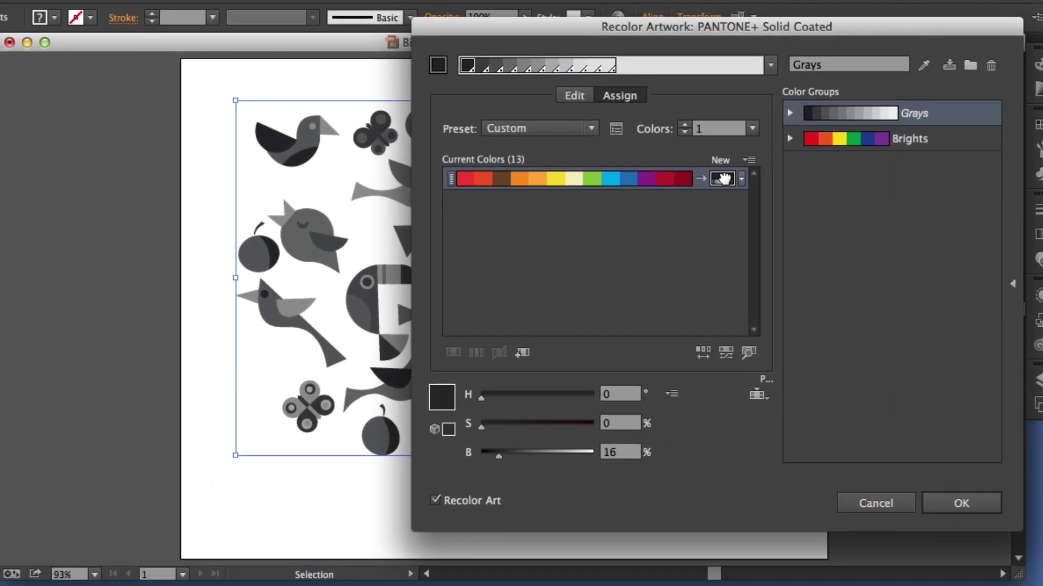
# Set the single replacement colour to magenta PANTONE 225 C.
pyautogui.doubleClick(723, 179)
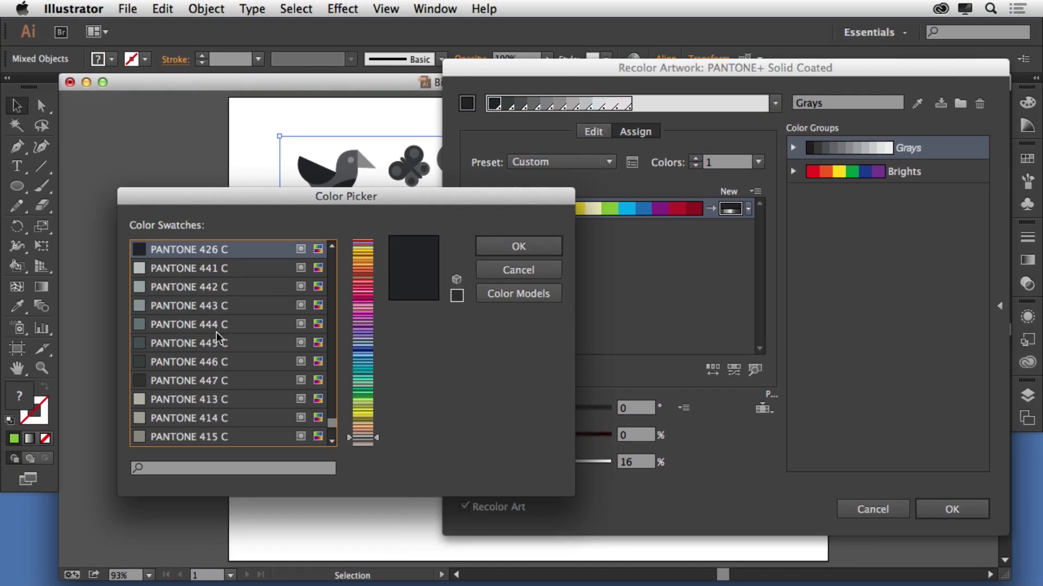
pyautogui.click(363, 300)
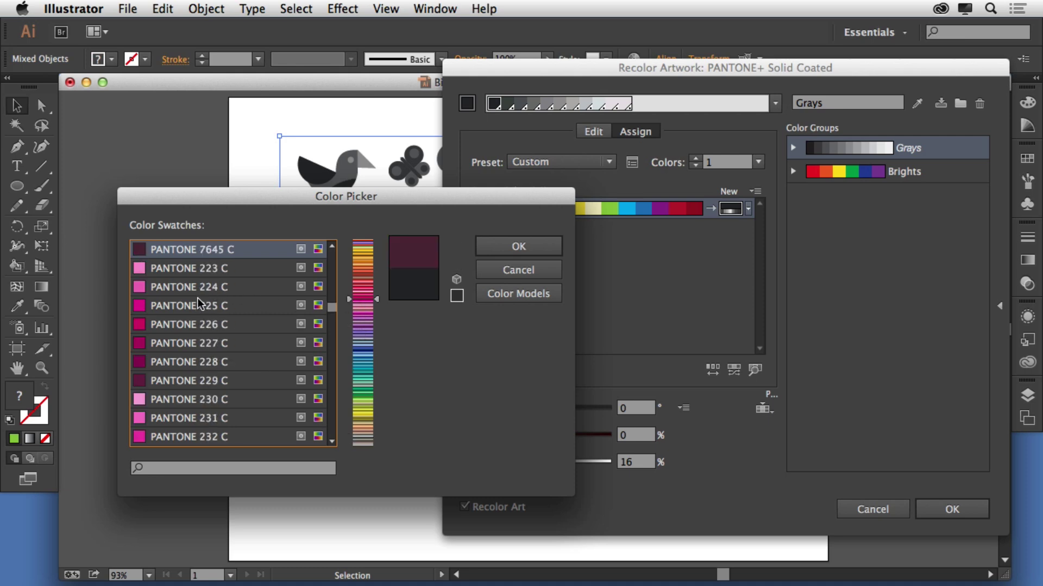
pyautogui.click(198, 306)
pyautogui.click(521, 252)
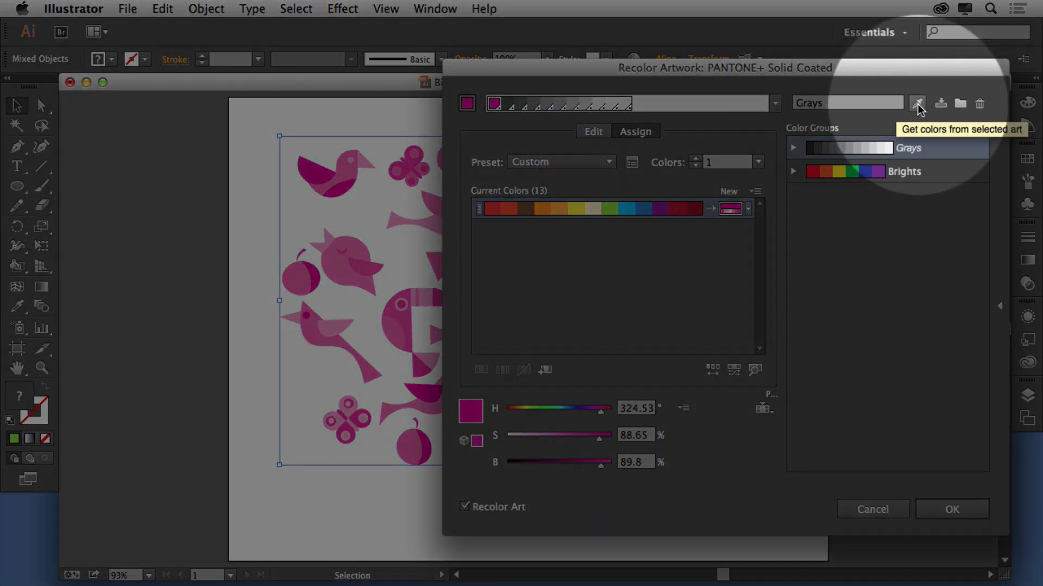
# Reload the artwork's original colours and nudge the green toward yellow-green on the colour wheel.
pyautogui.click(917, 106)
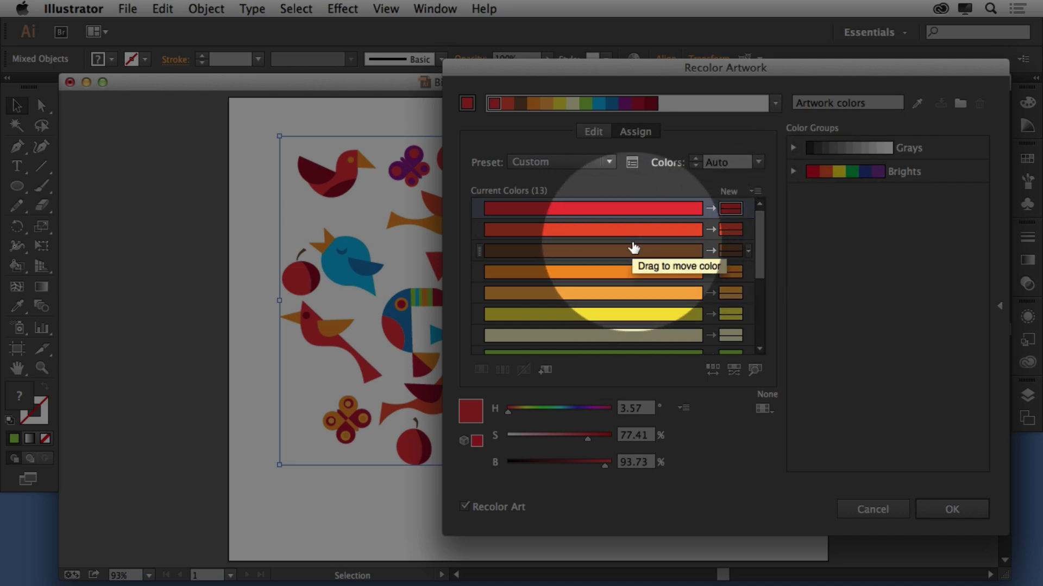
pyautogui.click(593, 132)
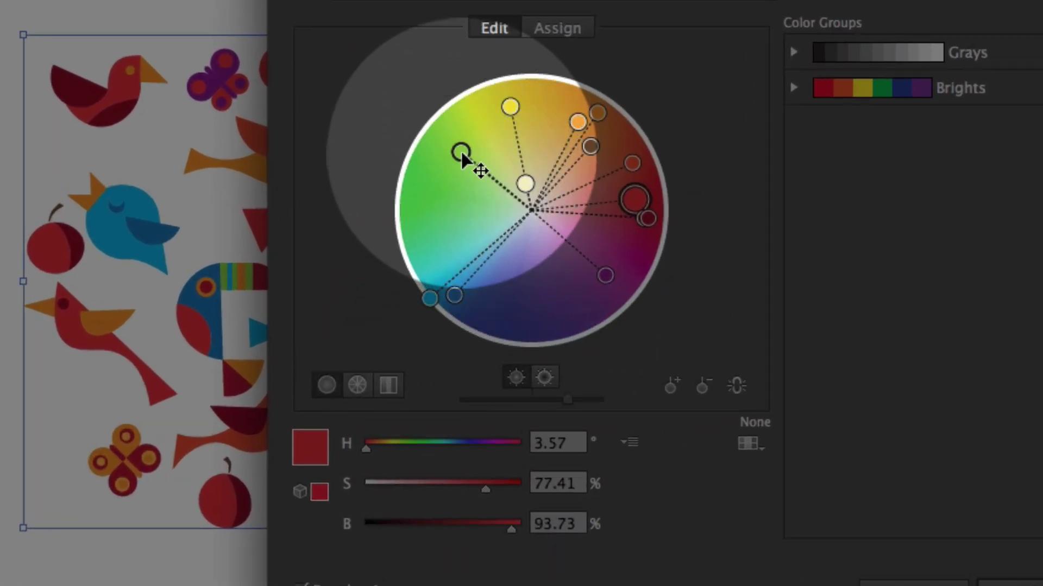
pyautogui.moveTo(462, 158)
pyautogui.mouseDown()
pyautogui.moveTo(419, 190)
pyautogui.moveTo(505, 171)
pyautogui.moveTo(471, 224)
pyautogui.moveTo(409, 166)
pyautogui.moveTo(449, 243)
pyautogui.mouseUp()
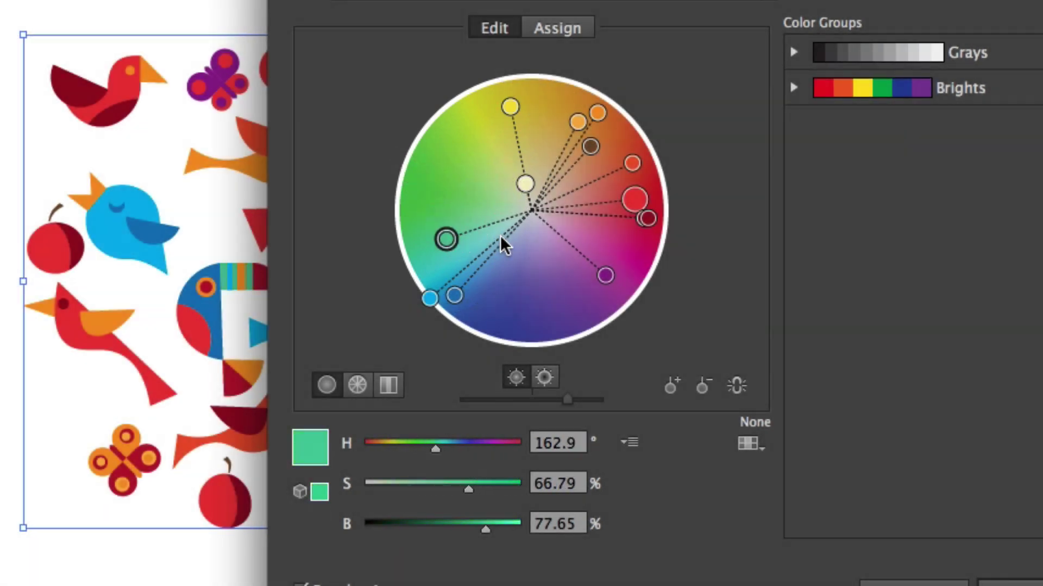
# Link the harmony colours, rotate them, and brighten the base blue to H 238.68°, S 77.41%, B 99.28%.
pyautogui.click(734, 392)
pyautogui.moveTo(448, 244)
pyautogui.mouseDown()
pyautogui.moveTo(459, 162)
pyautogui.moveTo(478, 137)
pyautogui.moveTo(533, 116)
pyautogui.mouseUp()
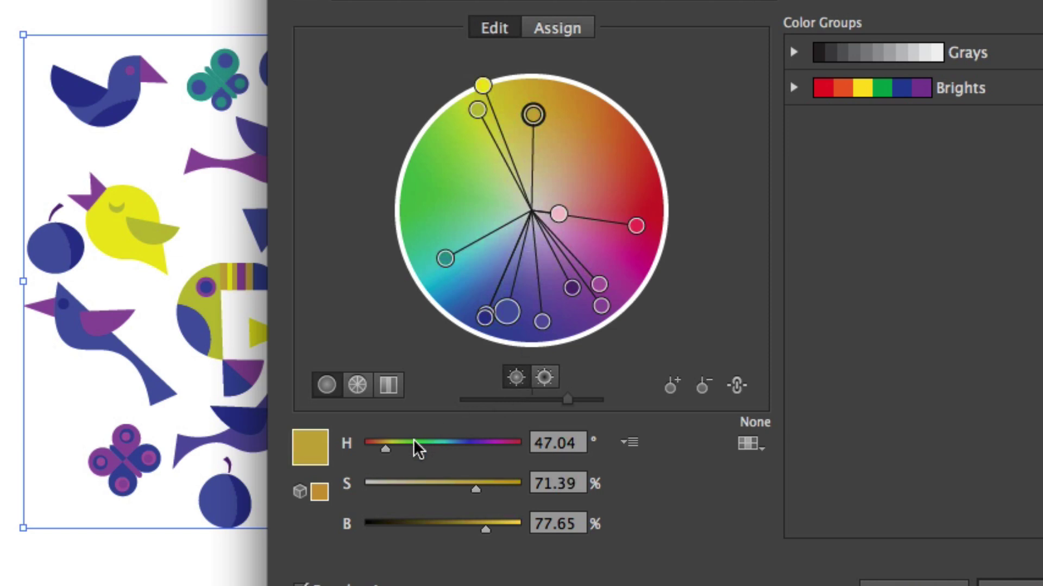
pyautogui.click(509, 314)
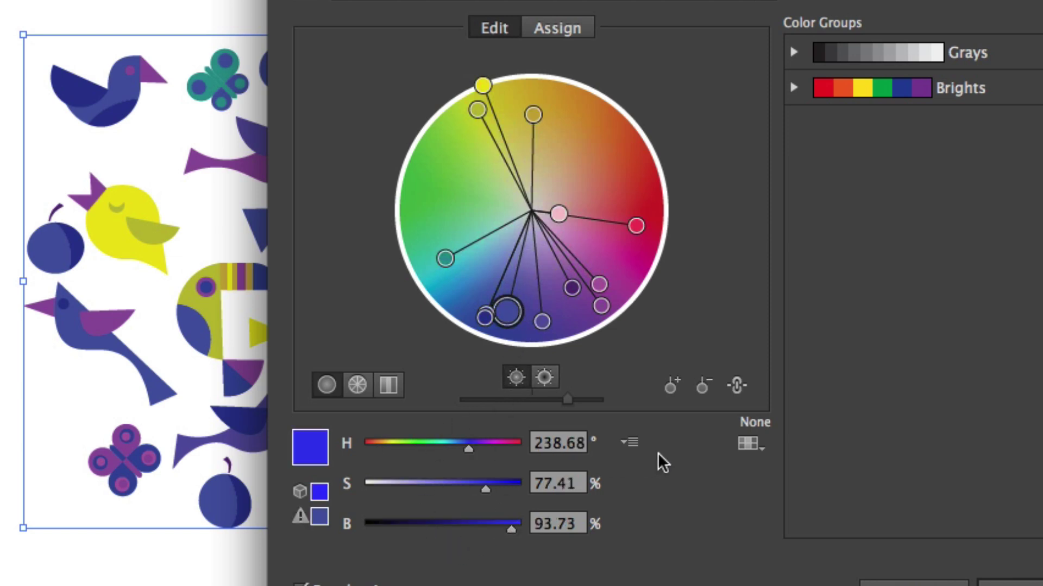
pyautogui.click(634, 447)
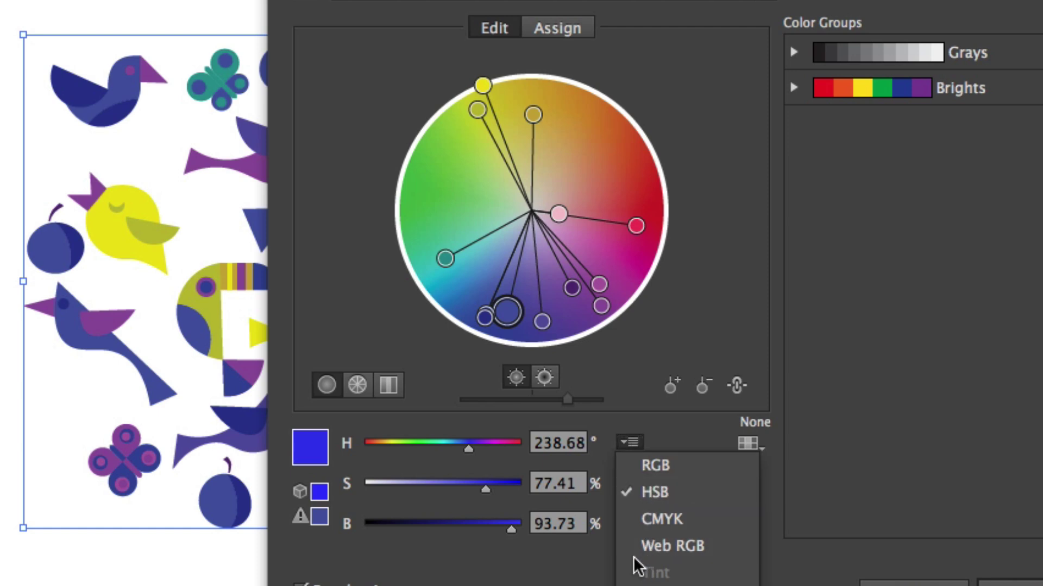
pyautogui.click(570, 581)
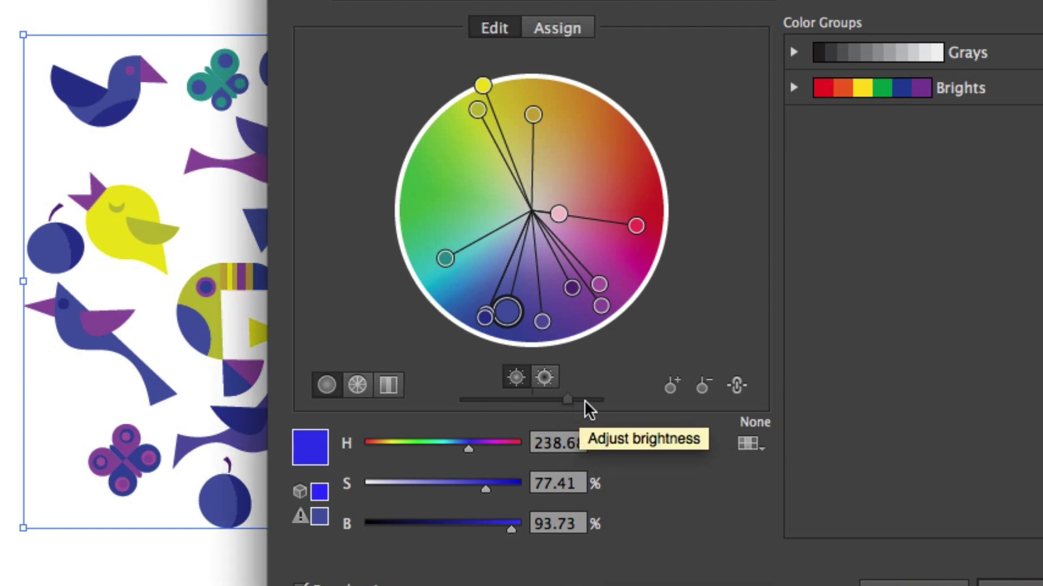
pyautogui.moveTo(567, 400); pyautogui.dragTo(593, 400)
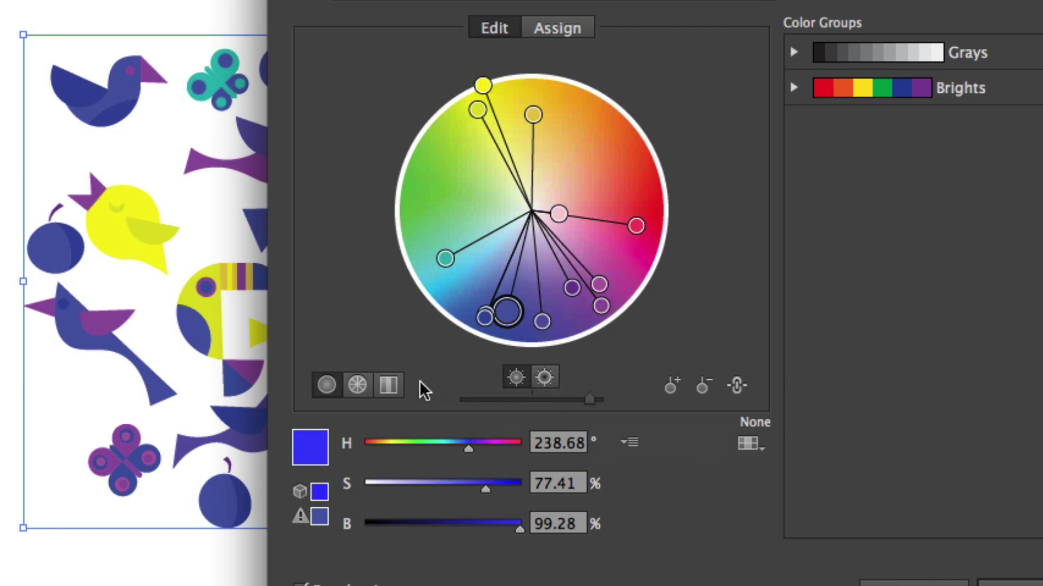
# In colour-bar view, set the purple to H 273.06°, S 58.67%, B 74.67% and apply the recolouring.
pyautogui.click(387, 386)
pyautogui.click(441, 304)
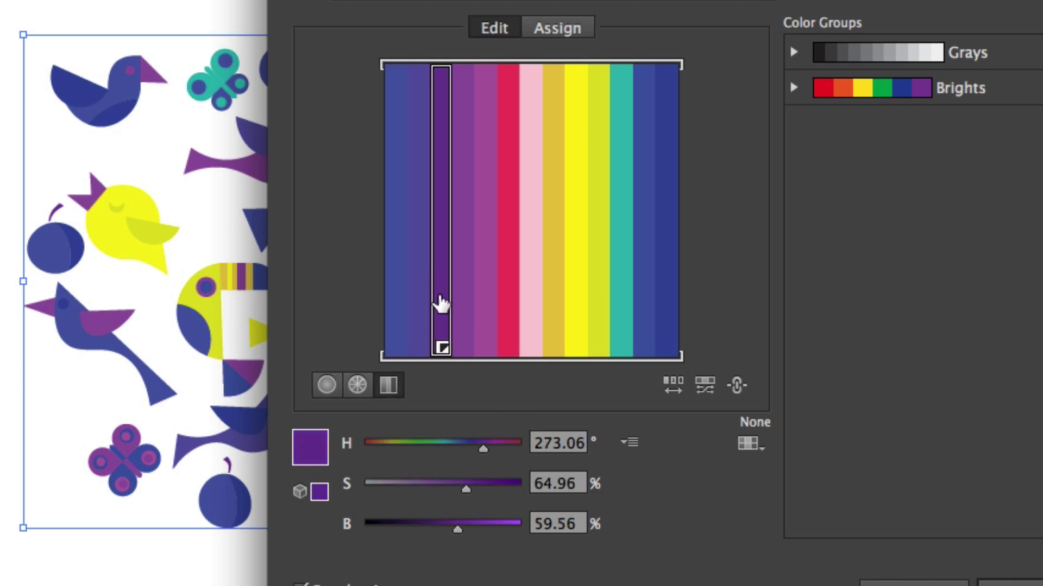
pyautogui.click(442, 348)
pyautogui.moveTo(519, 380); pyautogui.dragTo(554, 402)
pyautogui.click(333, 230)
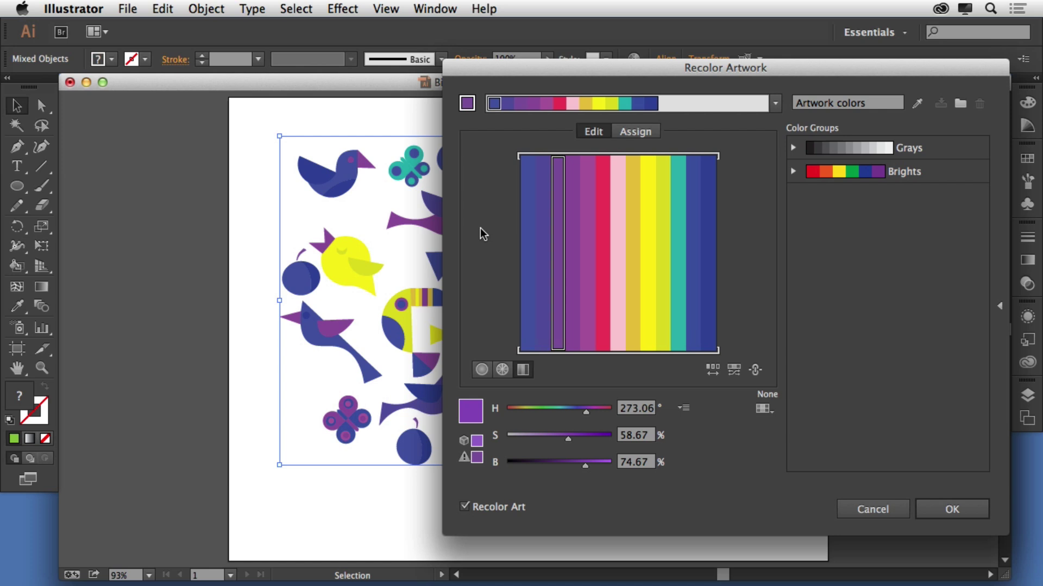
pyautogui.click(945, 508)
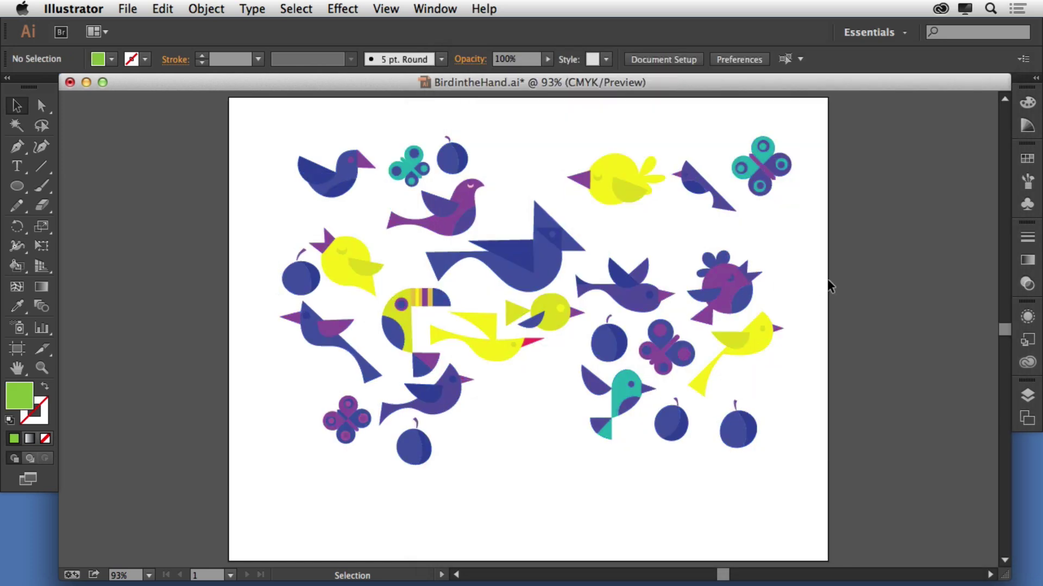